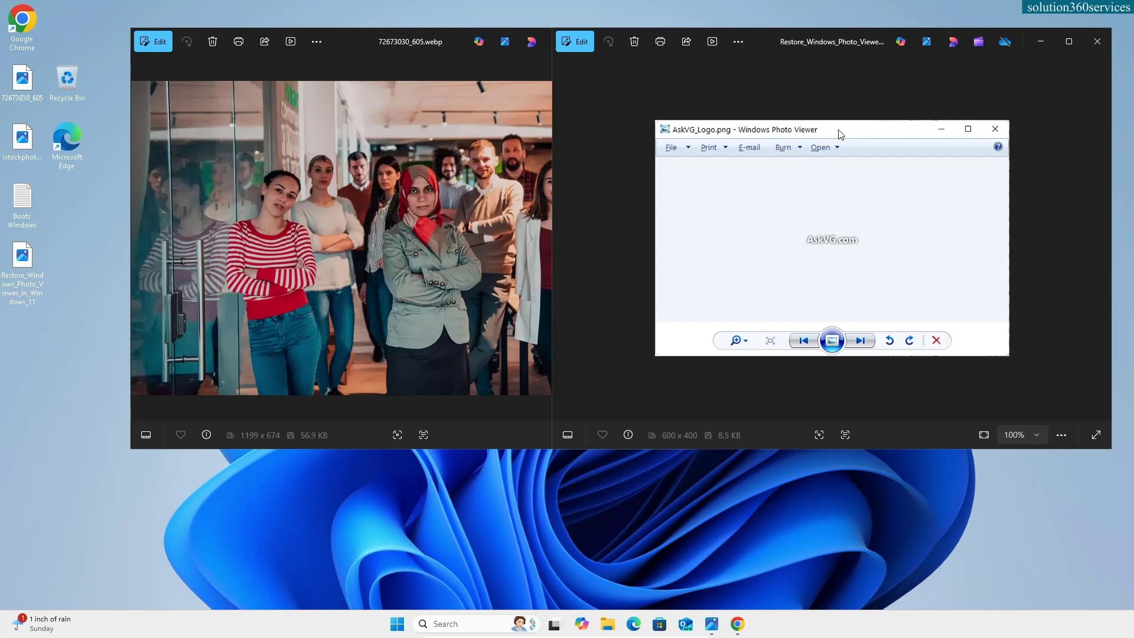
# Switch to Chrome and download the Windows Photo Viewer package listed under Part – 06 on the troubleshooting page.
pyautogui.click(737, 623)
pyautogui.moveTo(628, 73)
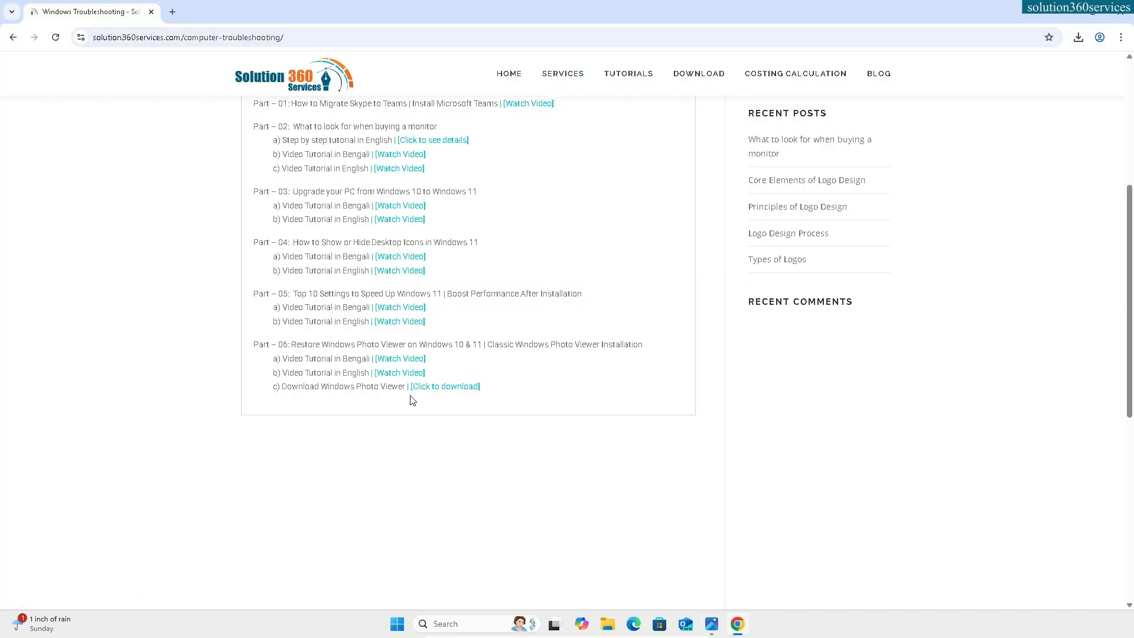
pyautogui.moveTo(329, 386); pyautogui.dragTo(388, 387)
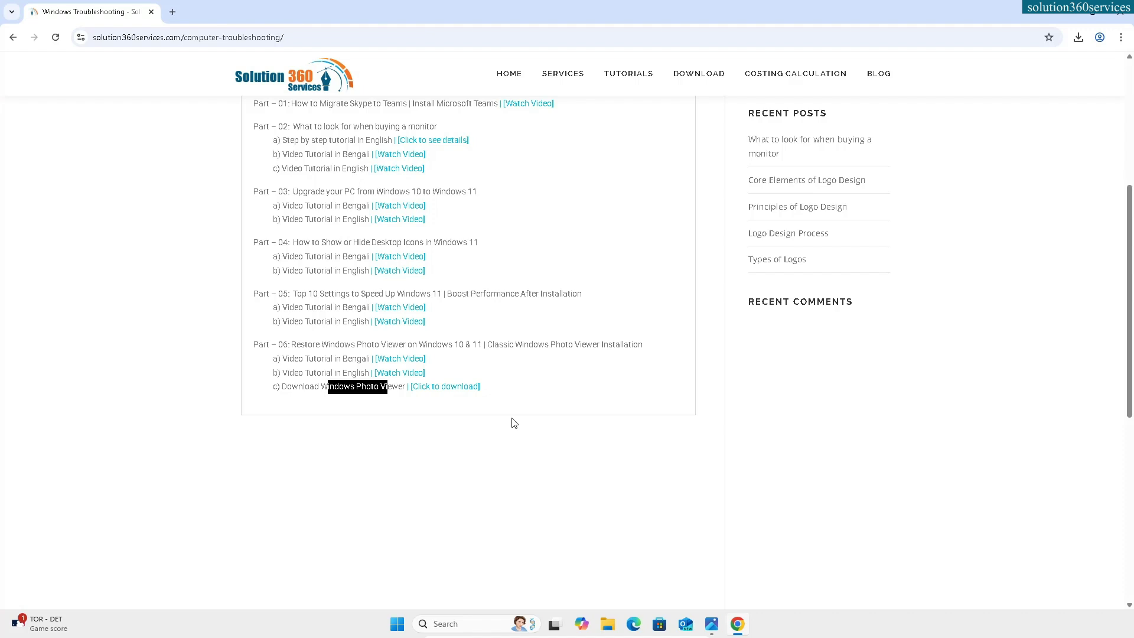
pyautogui.click(437, 387)
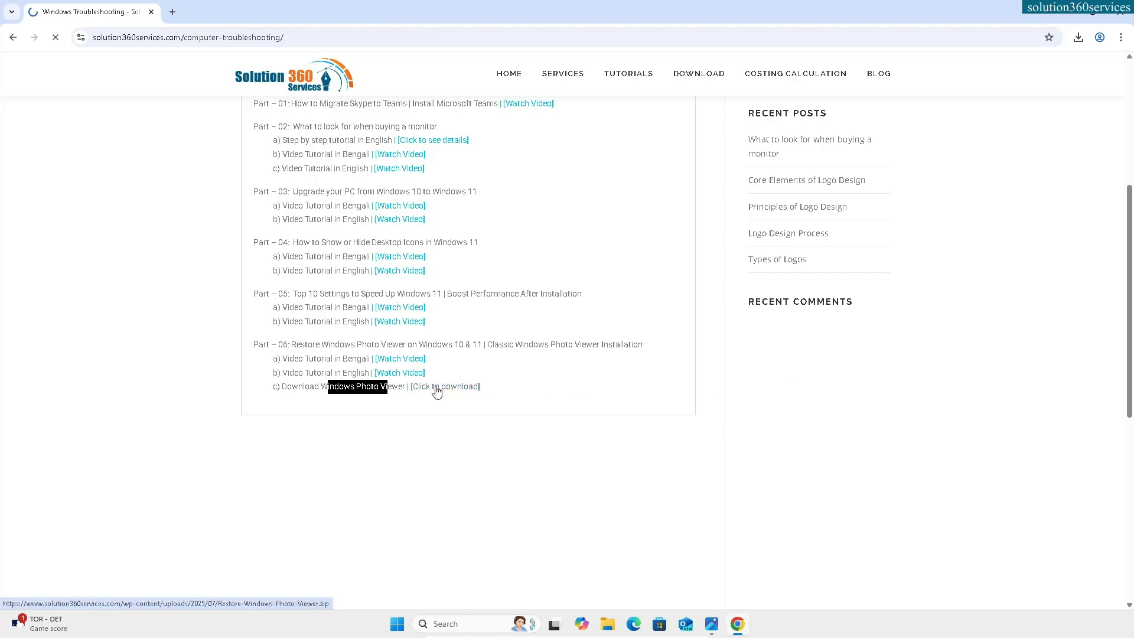
# Open the downloaded Restore-Windows-Photo-Viewer (1).zip and the Restore Windows Photo Viewer folder inside it.
pyautogui.click(1078, 39)
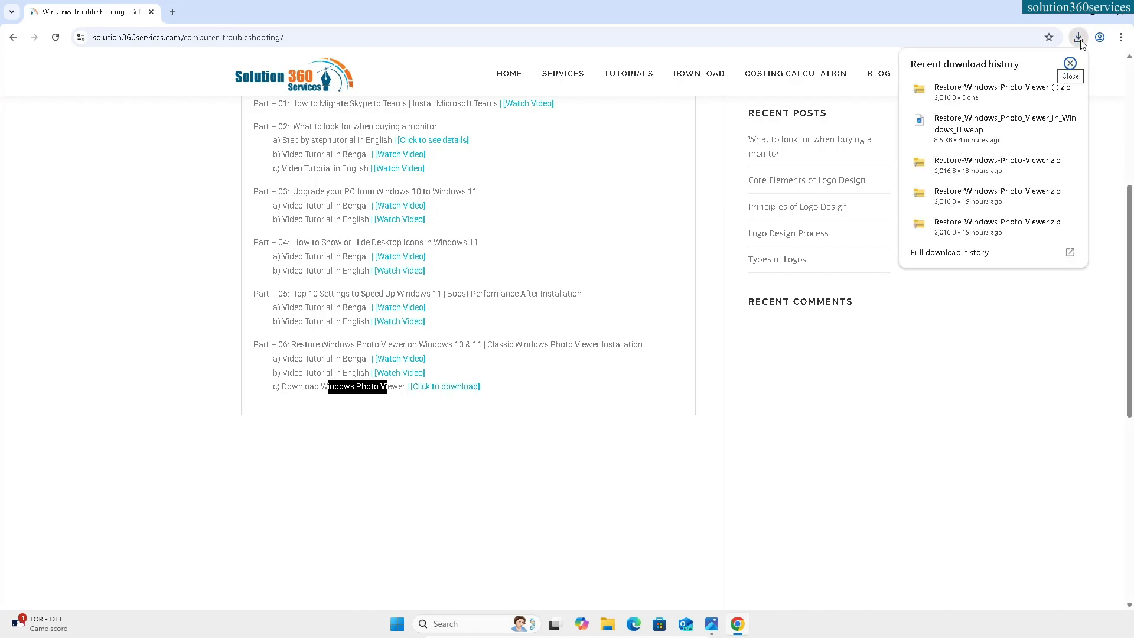
pyautogui.click(1052, 91)
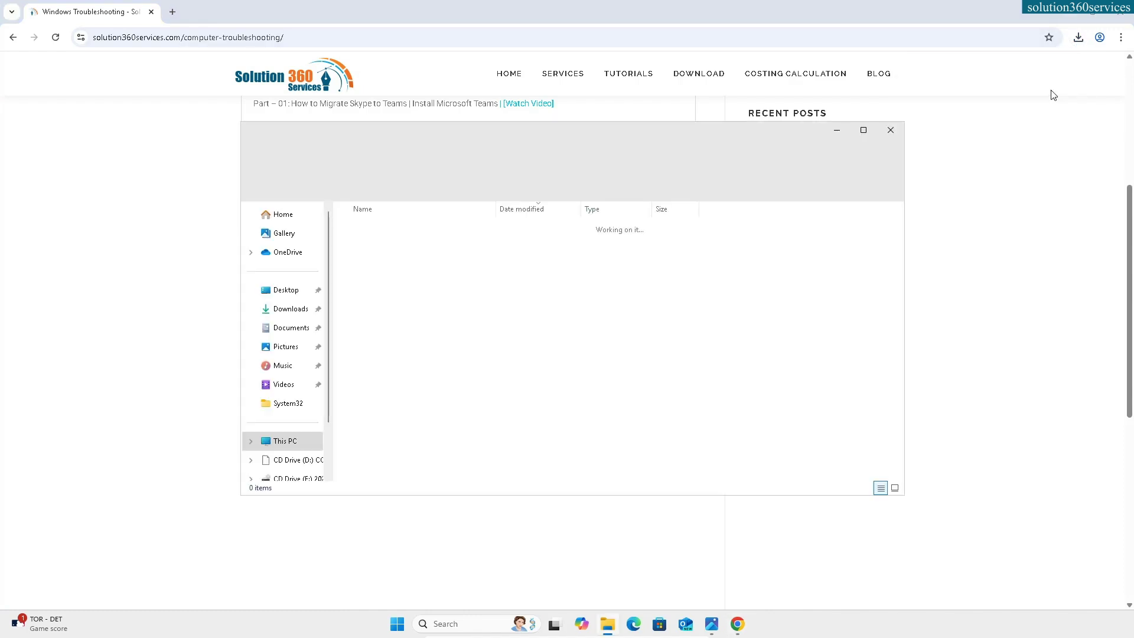
pyautogui.doubleClick(397, 245)
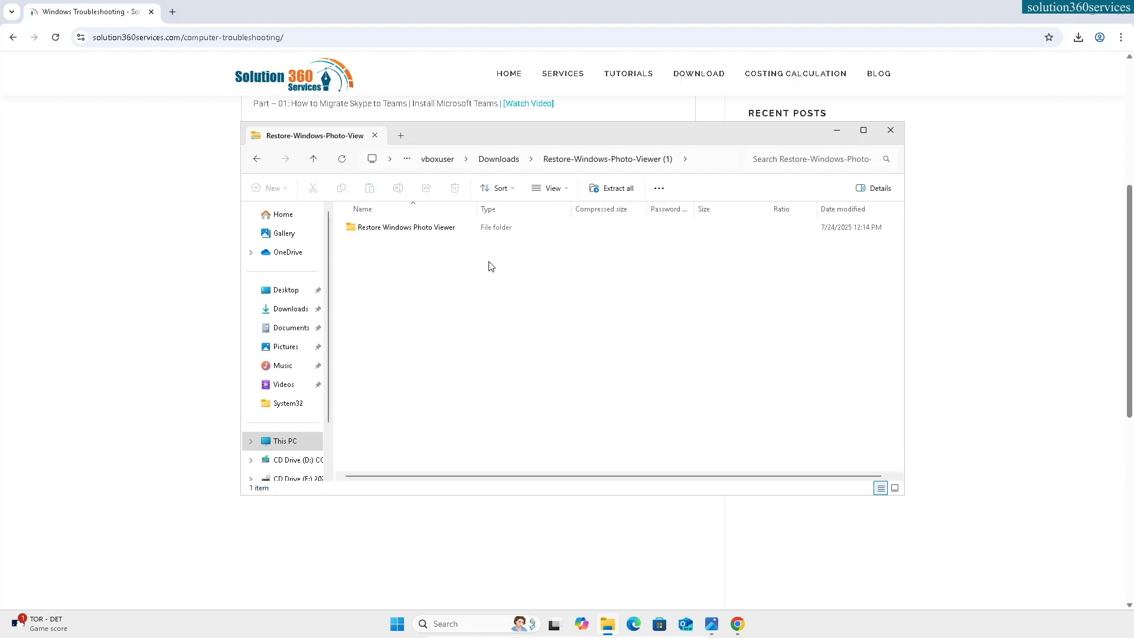
pyautogui.doubleClick(434, 237)
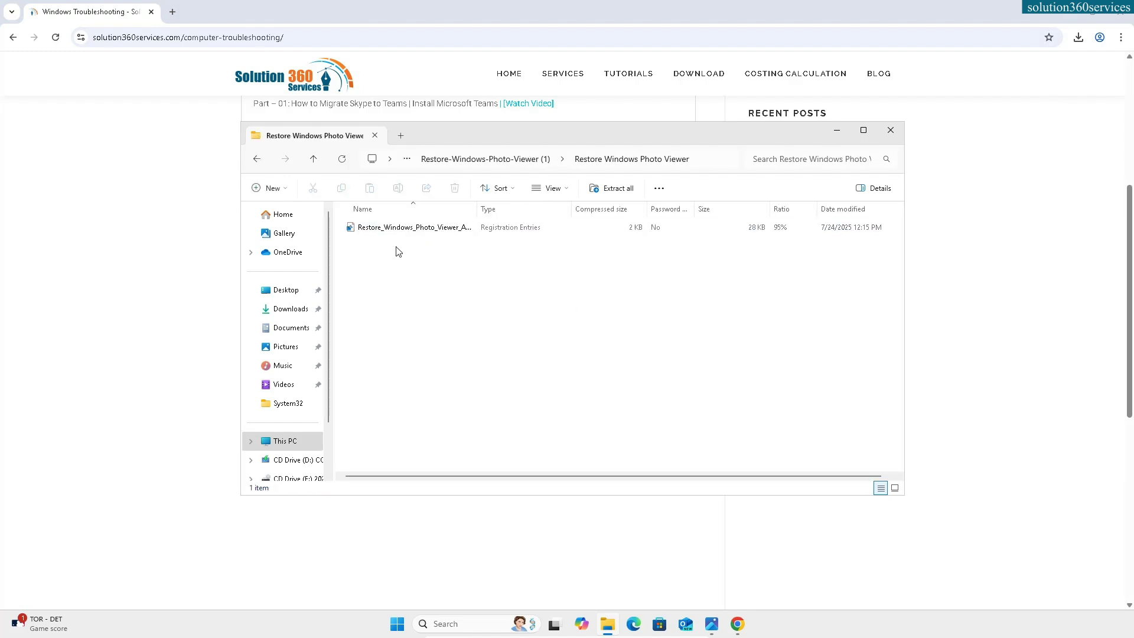
# Widen the Name column to show the full file name and launch the Restore_Windows_Photo_Viewer_ALL_USERS registry file.
pyautogui.click(398, 229)
pyautogui.moveTo(478, 211); pyautogui.dragTo(538, 211)
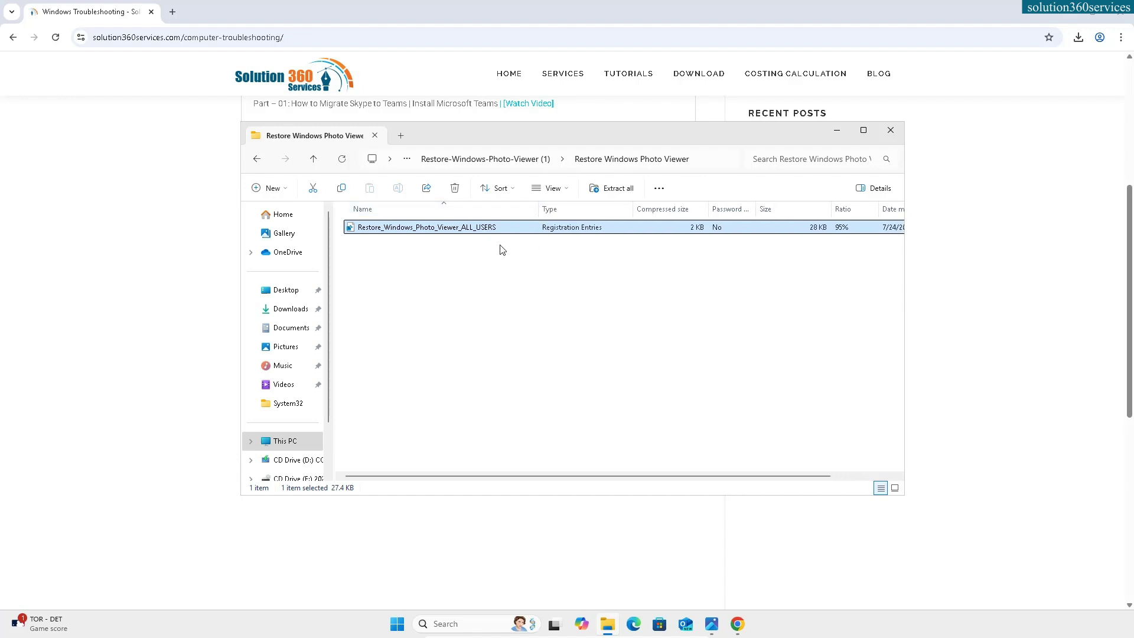
pyautogui.click(458, 276)
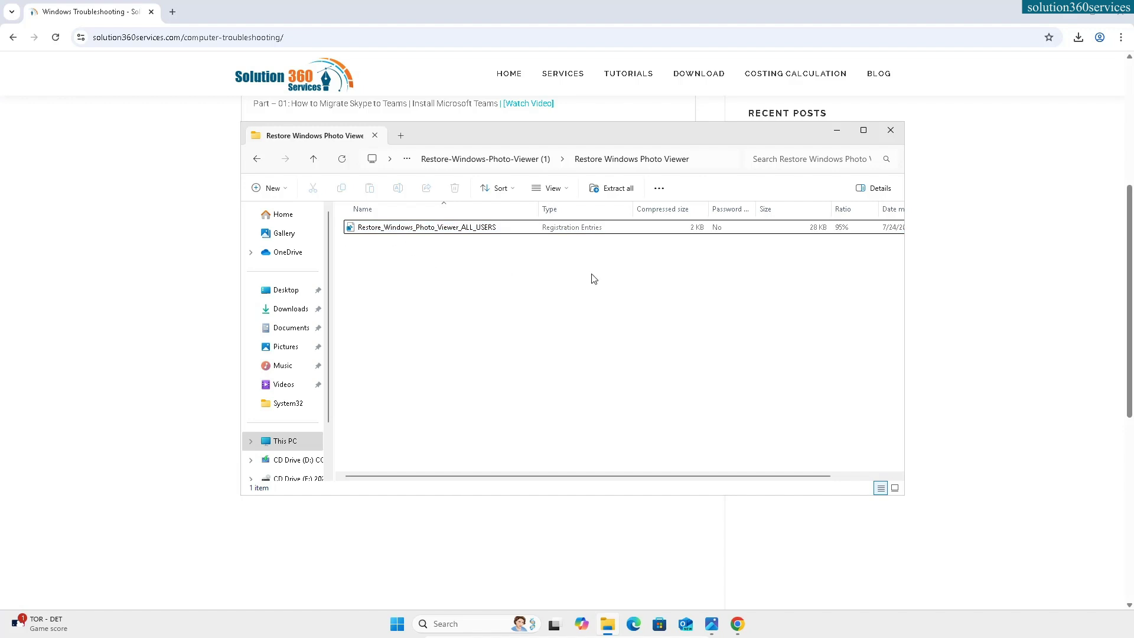
pyautogui.click(383, 230)
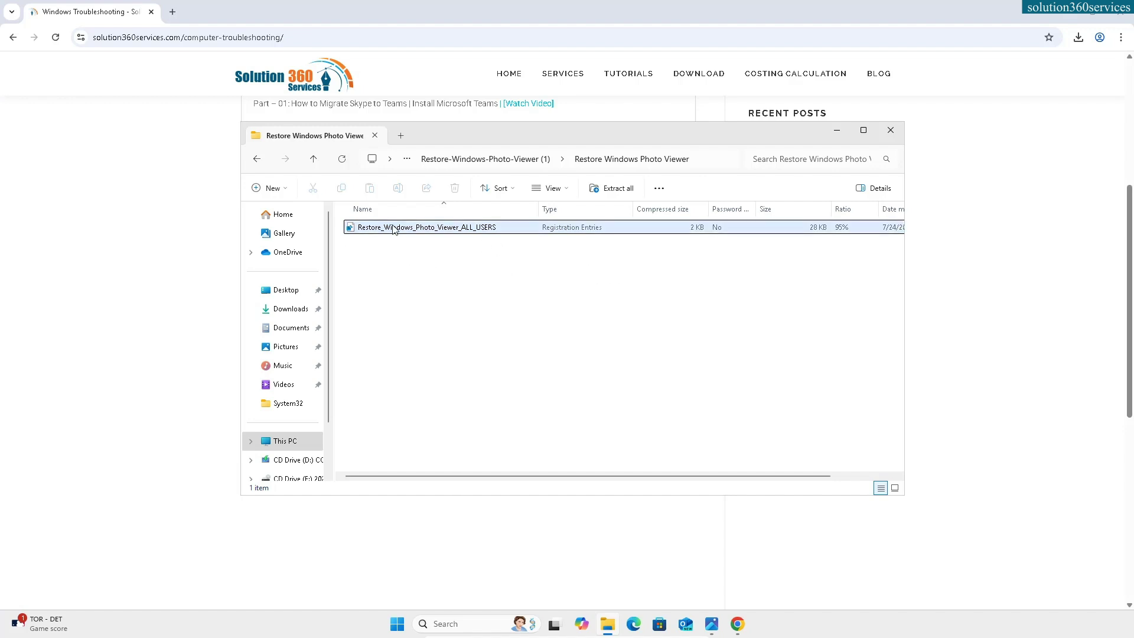
pyautogui.doubleClick(364, 230)
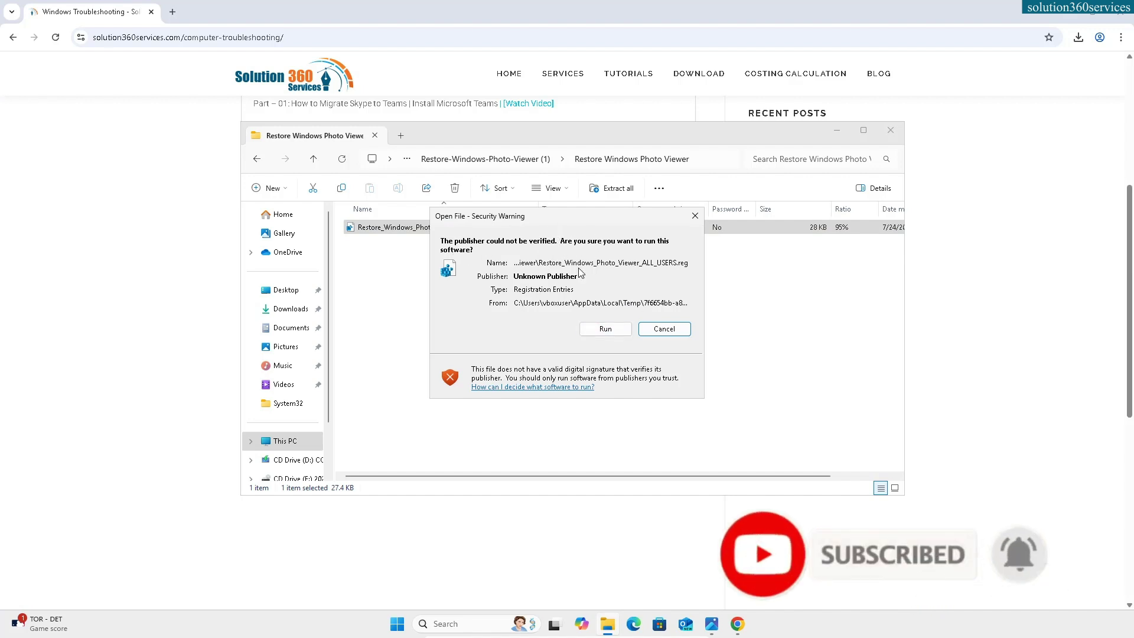
# Review the two open images with the browser minimized, closing the one that shows the Windows Photo Viewer screenshot.
pyautogui.moveTo(711, 624)
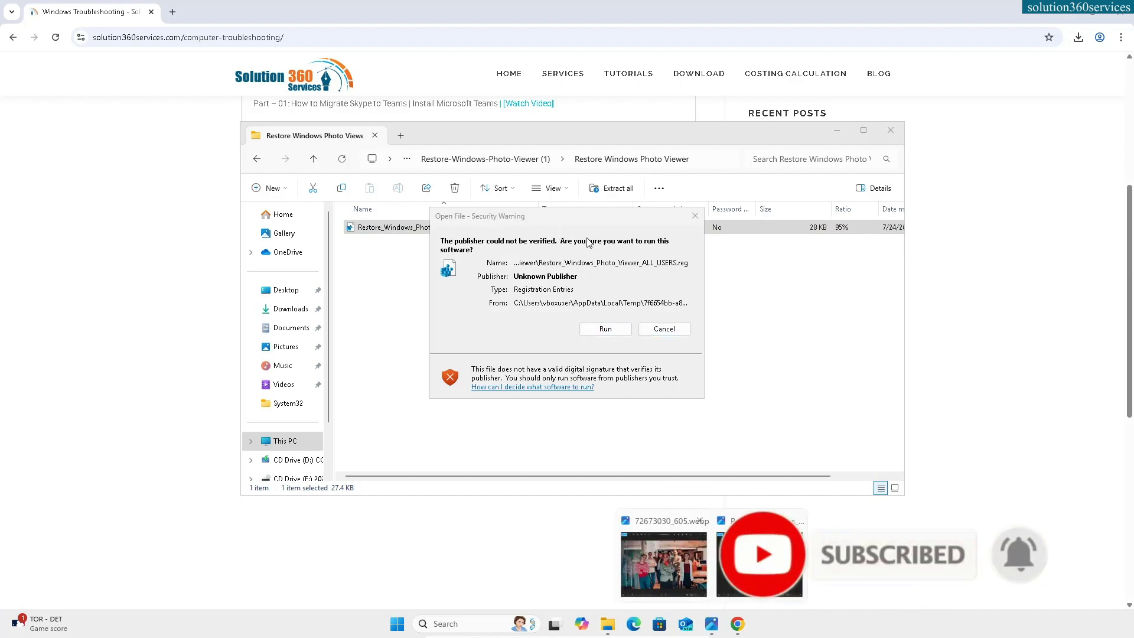
pyautogui.click(659, 551)
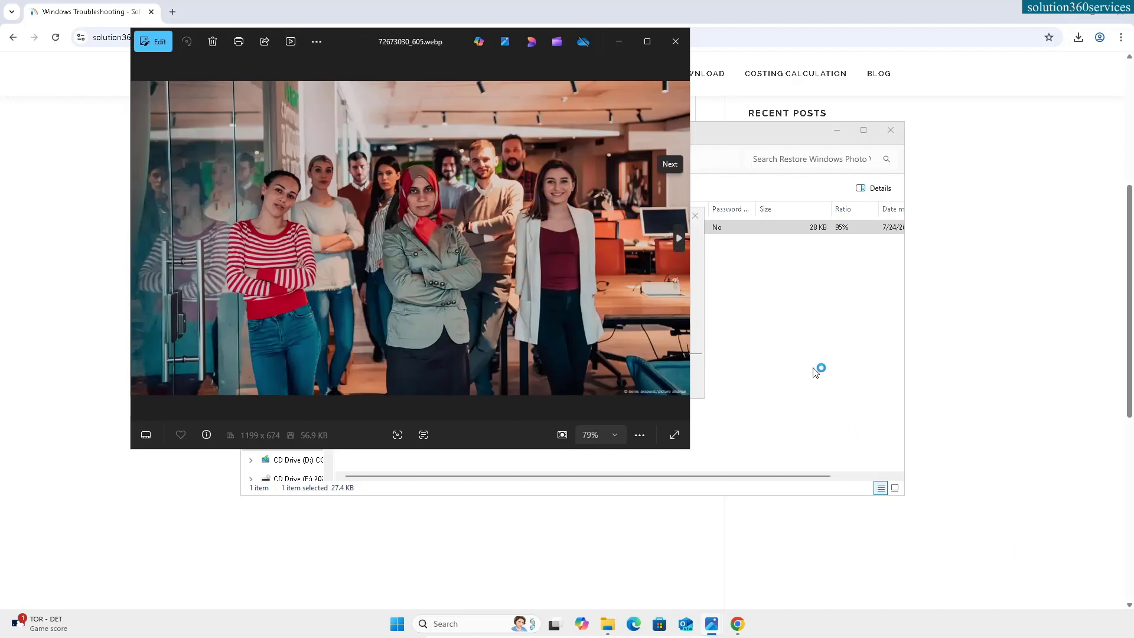
pyautogui.click(1067, 12)
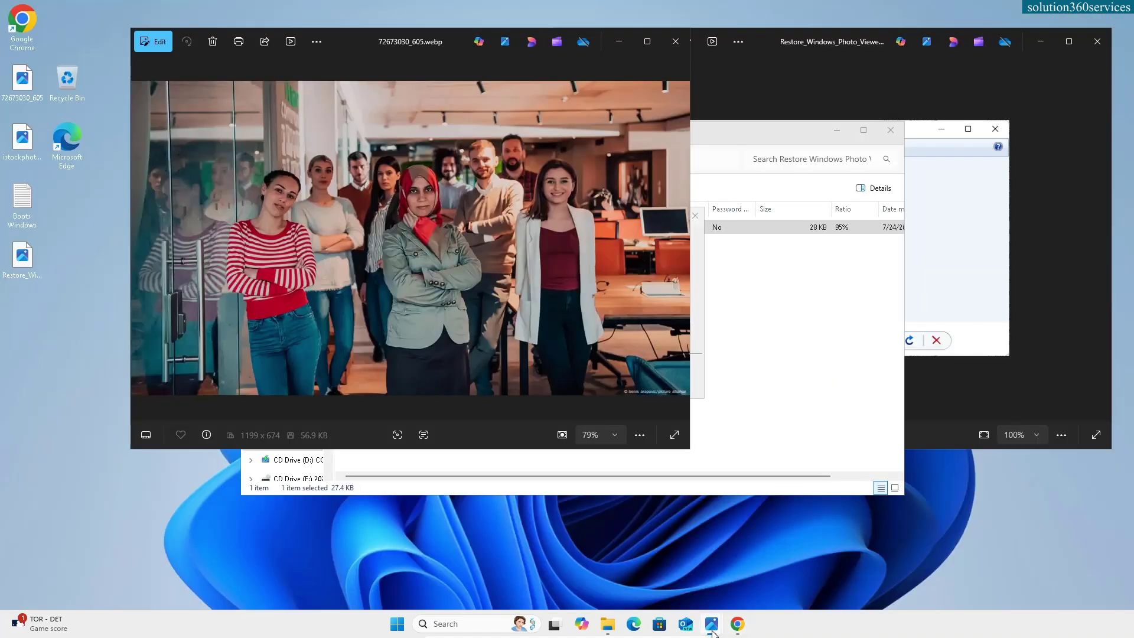
pyautogui.moveTo(711, 623)
pyautogui.click(758, 574)
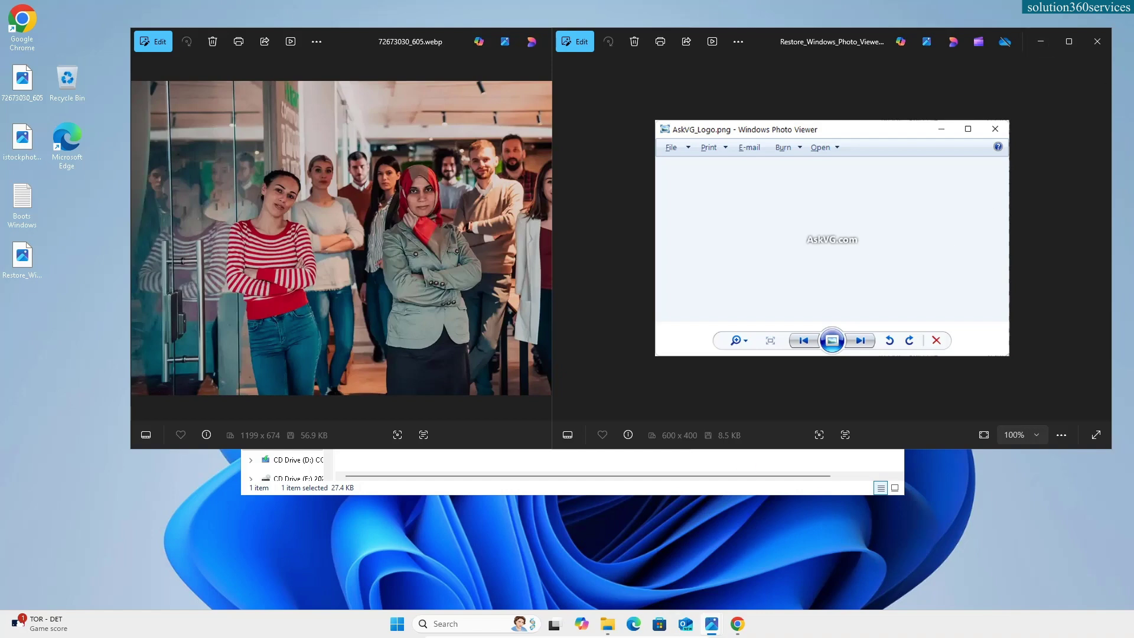
pyautogui.click(1097, 41)
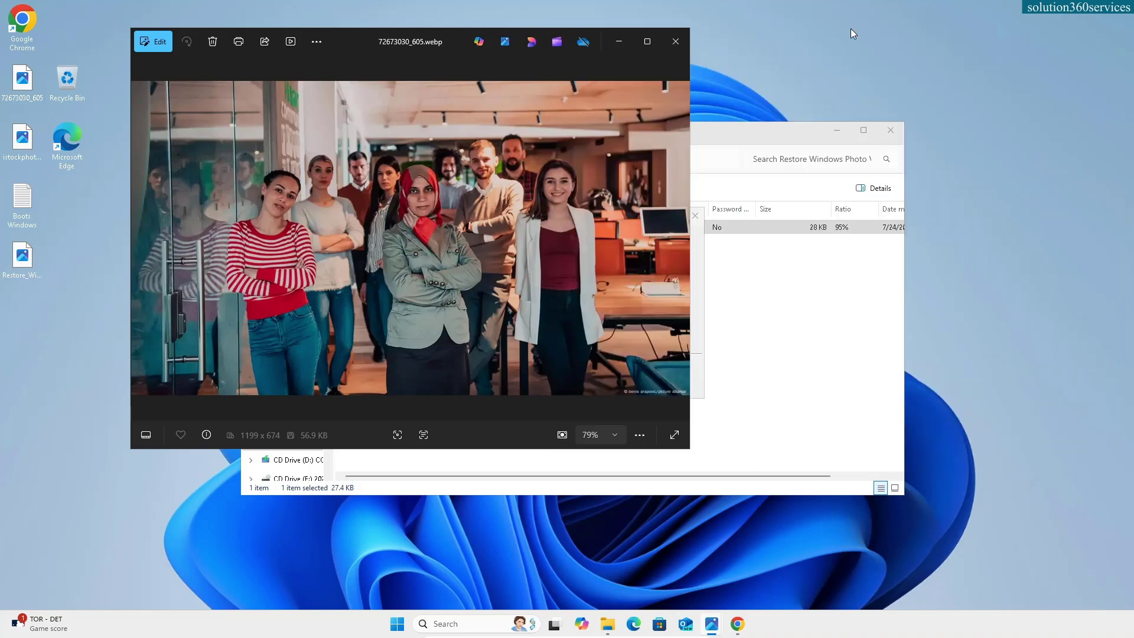
# Run the registry file past the security warning, allow Registry Editor to make changes, and add its entries to the registry.
pyautogui.click(702, 277)
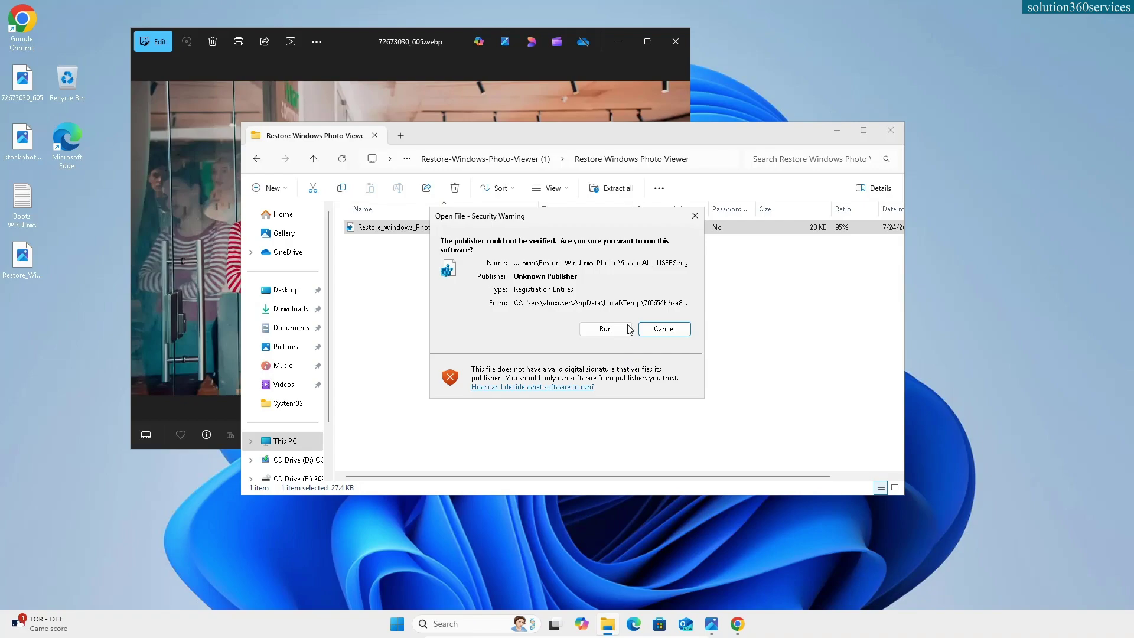
pyautogui.click(585, 329)
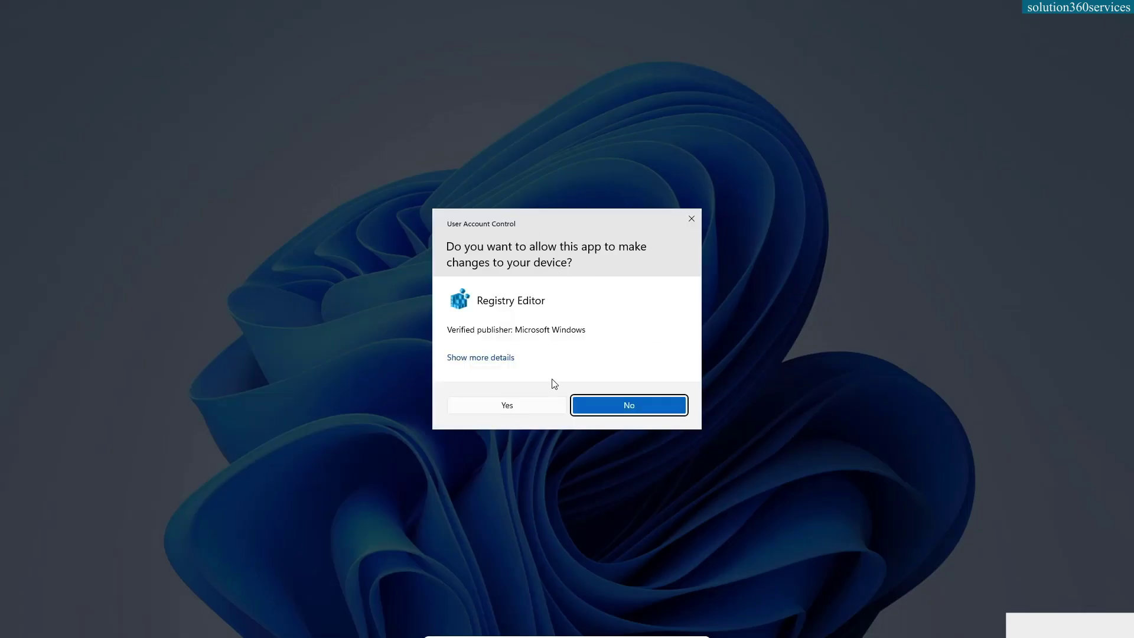
pyautogui.click(527, 407)
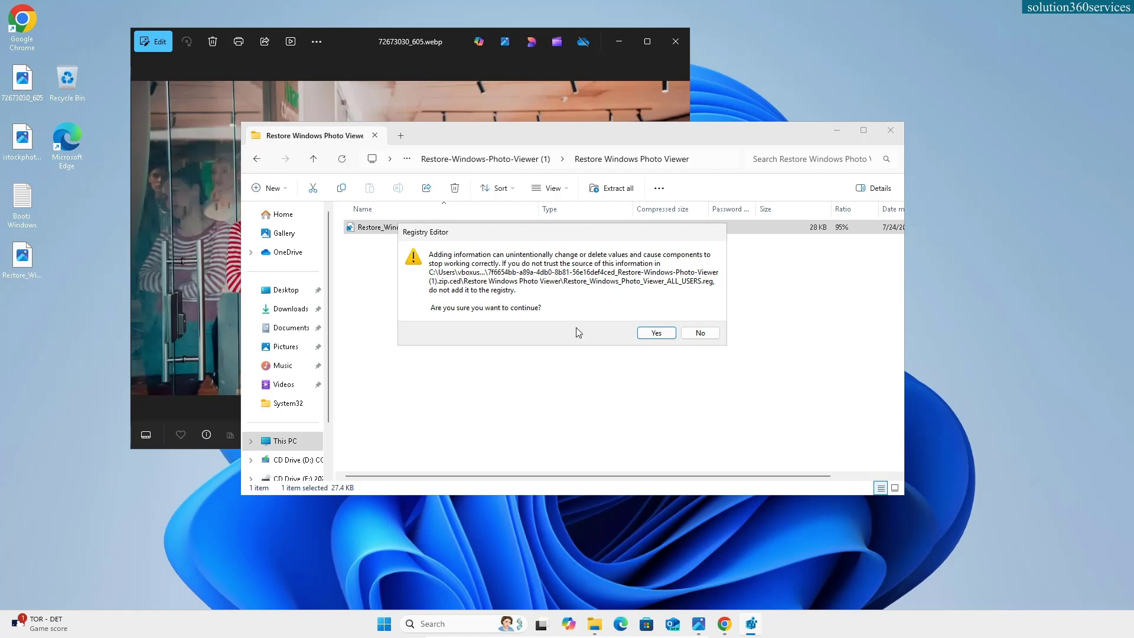
pyautogui.click(664, 333)
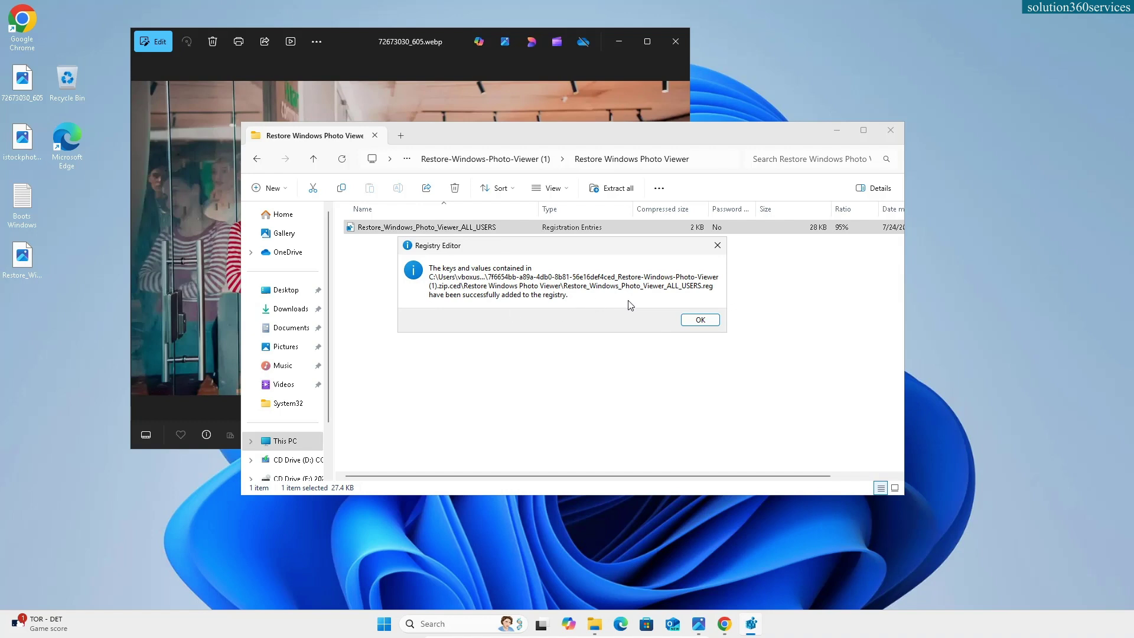
pyautogui.click(695, 322)
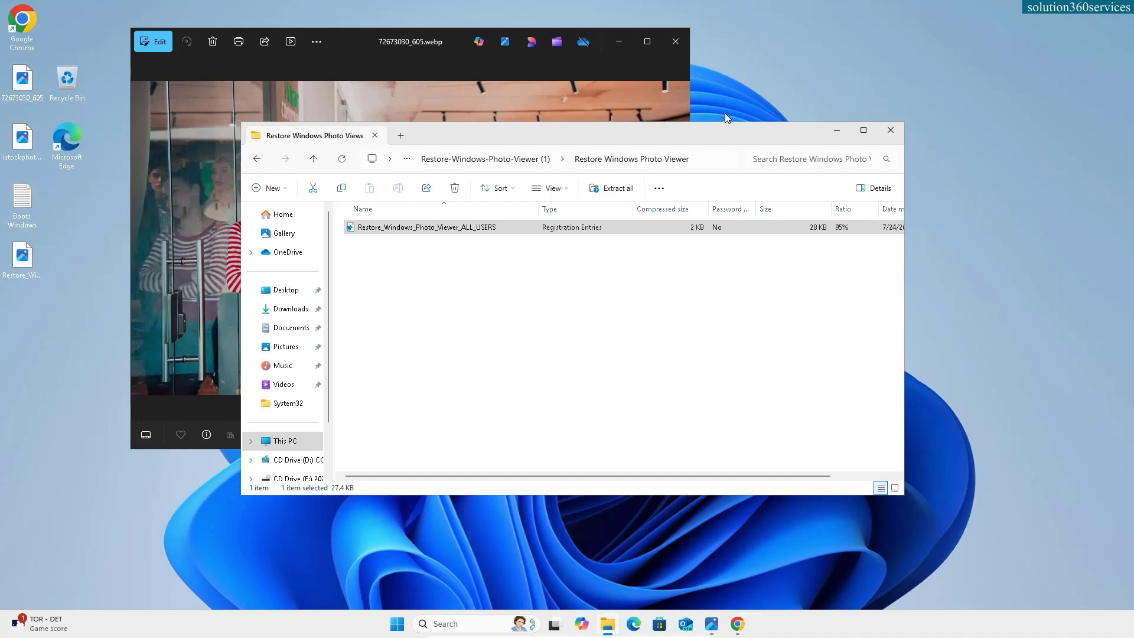
# Open the Restore_Windows_Photo_Viewer_In_Windows_11 image from the desktop and move its window clear of the photo and folder windows.
pyautogui.click(307, 59)
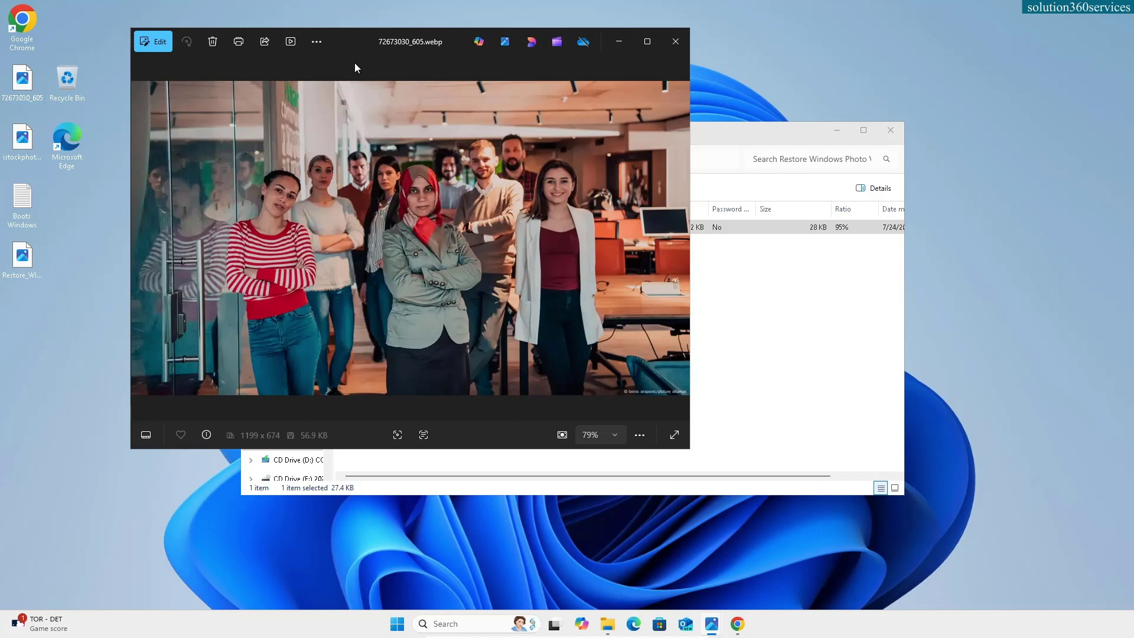
pyautogui.click(773, 140)
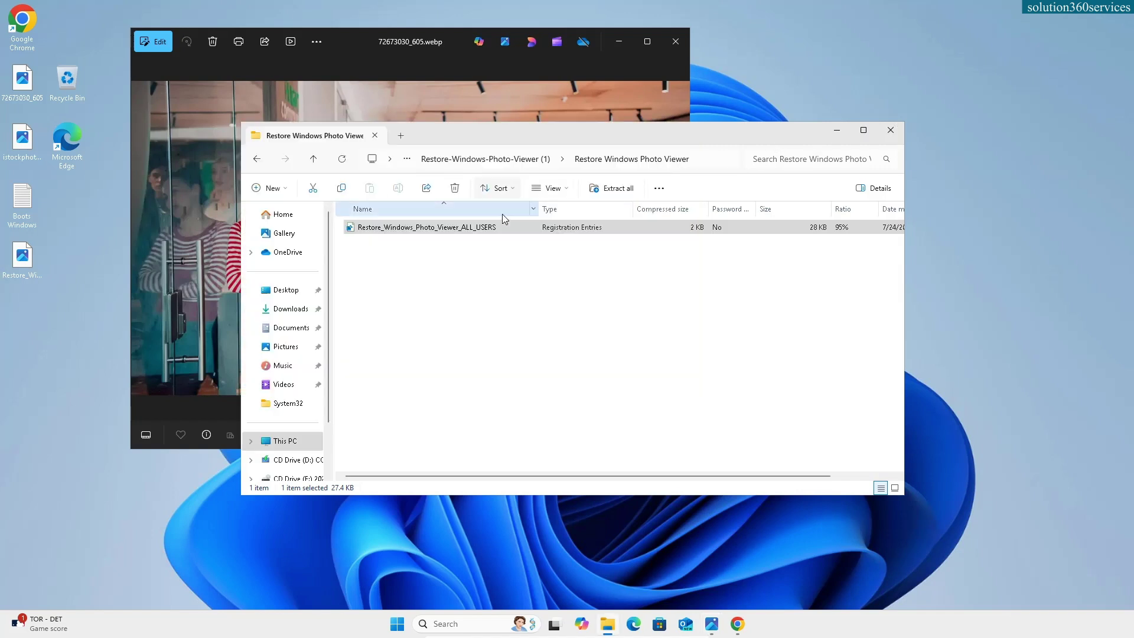
pyautogui.click(22, 264)
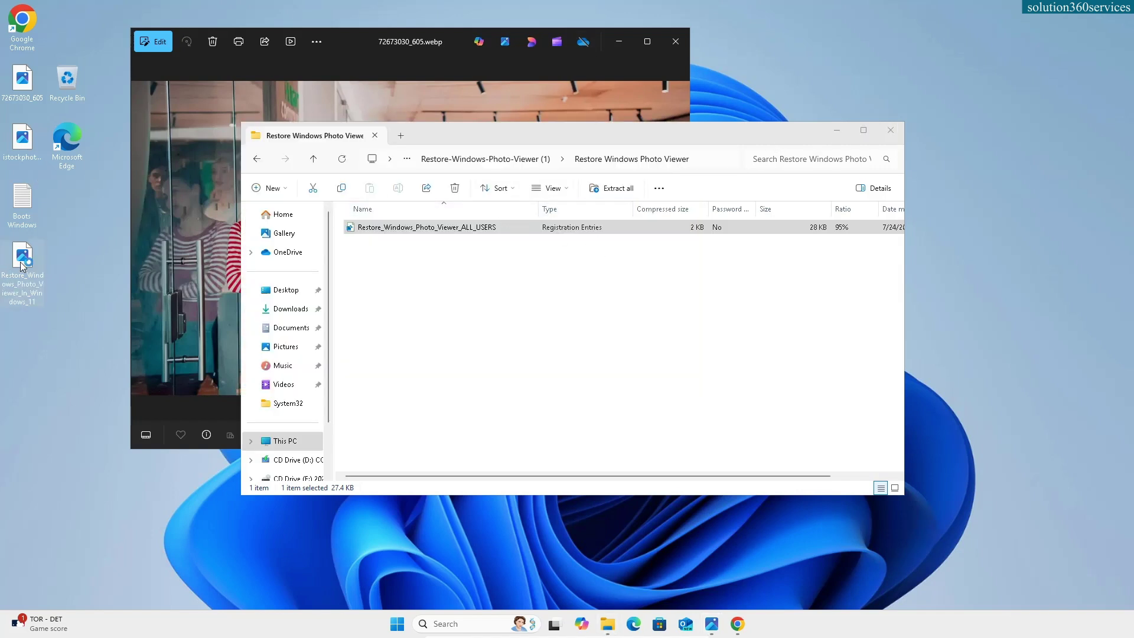
pyautogui.doubleClick(21, 264)
pyautogui.moveTo(342, 34); pyautogui.dragTo(726, 81)
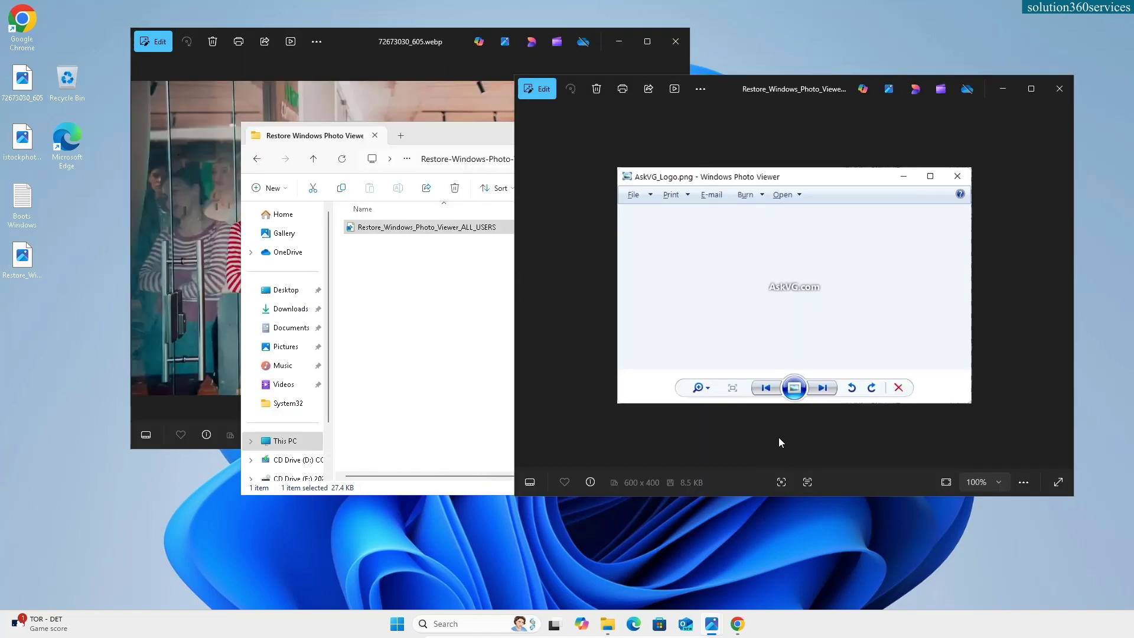
# Switch to Microsoft Store and search for "classic windows photo viewer", shortening the query to "classic photo viewer".
pyautogui.click(660, 625)
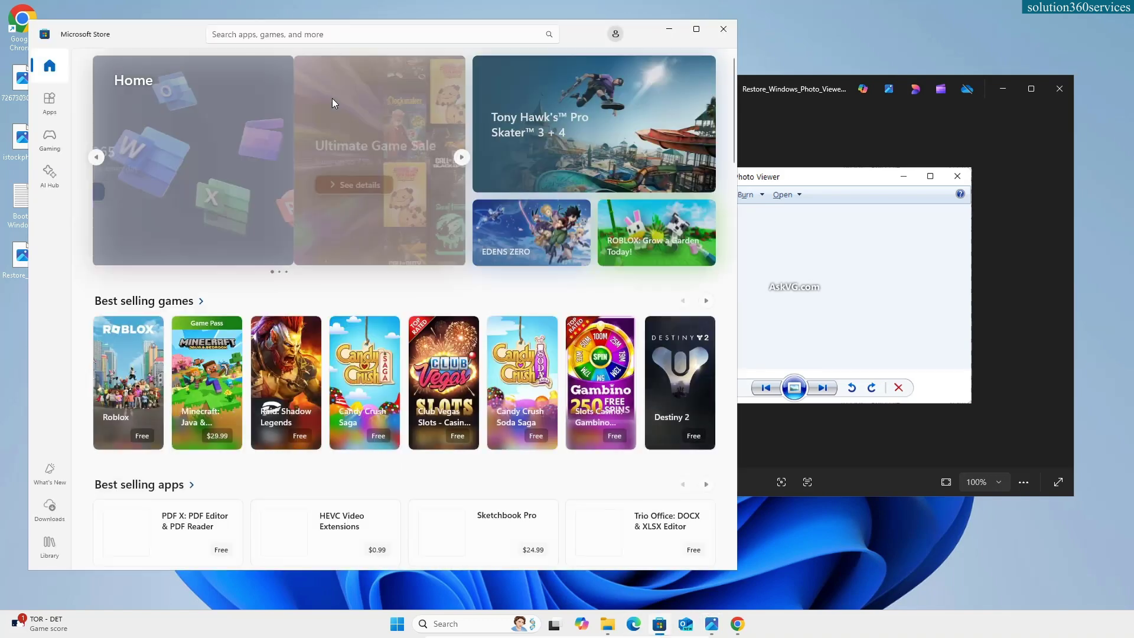
pyautogui.click(309, 33)
pyautogui.write('classic')
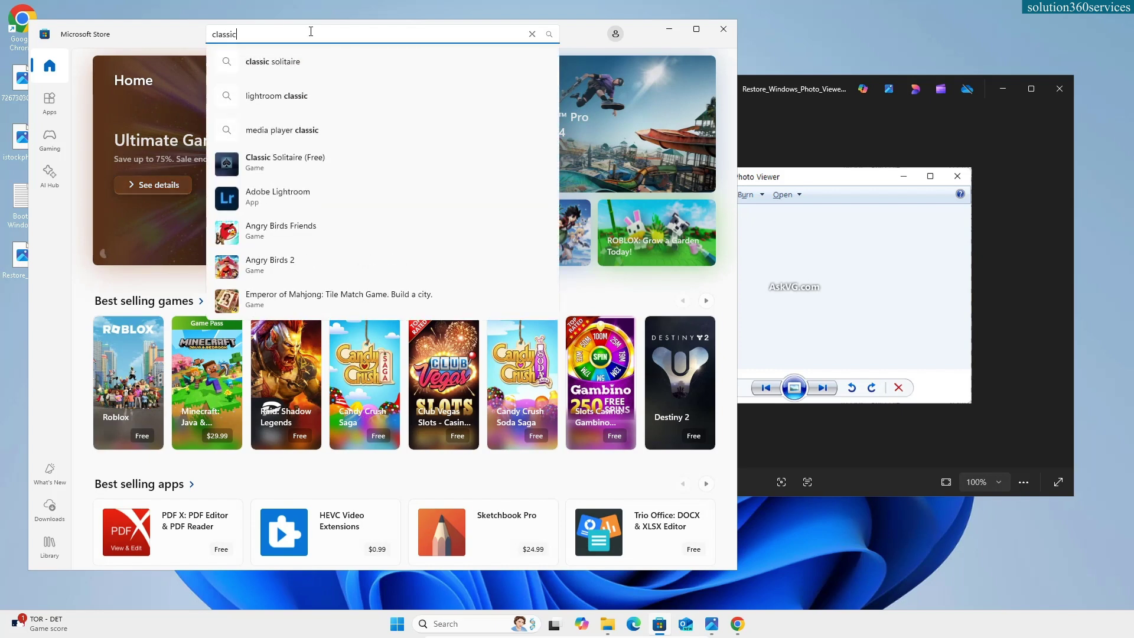
pyautogui.write(' windows photo viewer')
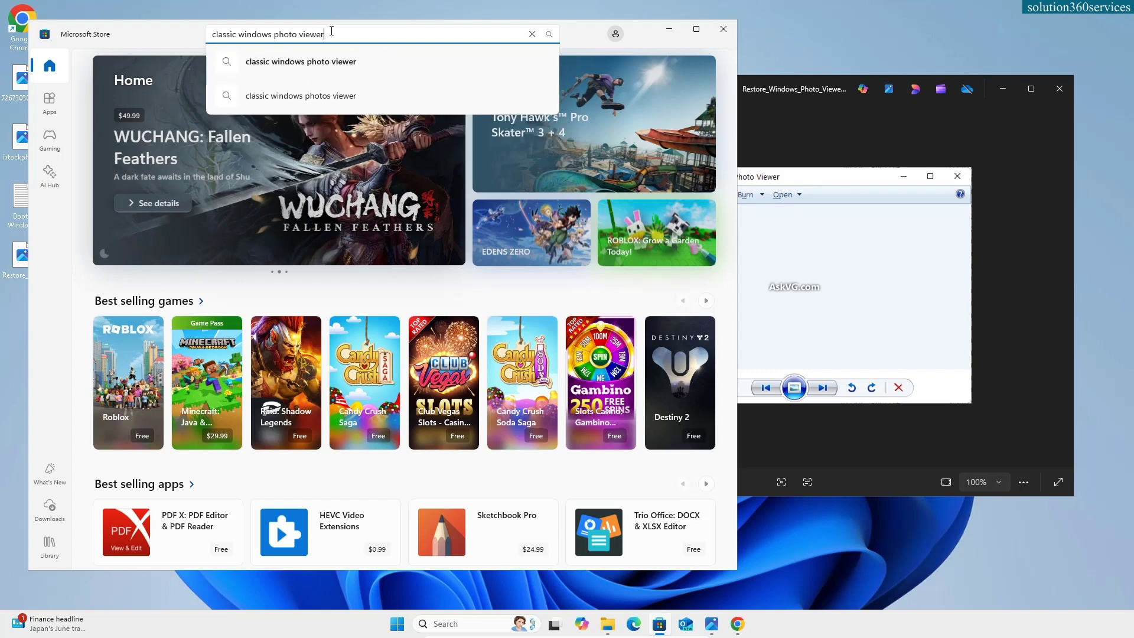
pyautogui.click(301, 61)
pyautogui.press('BackSpace')
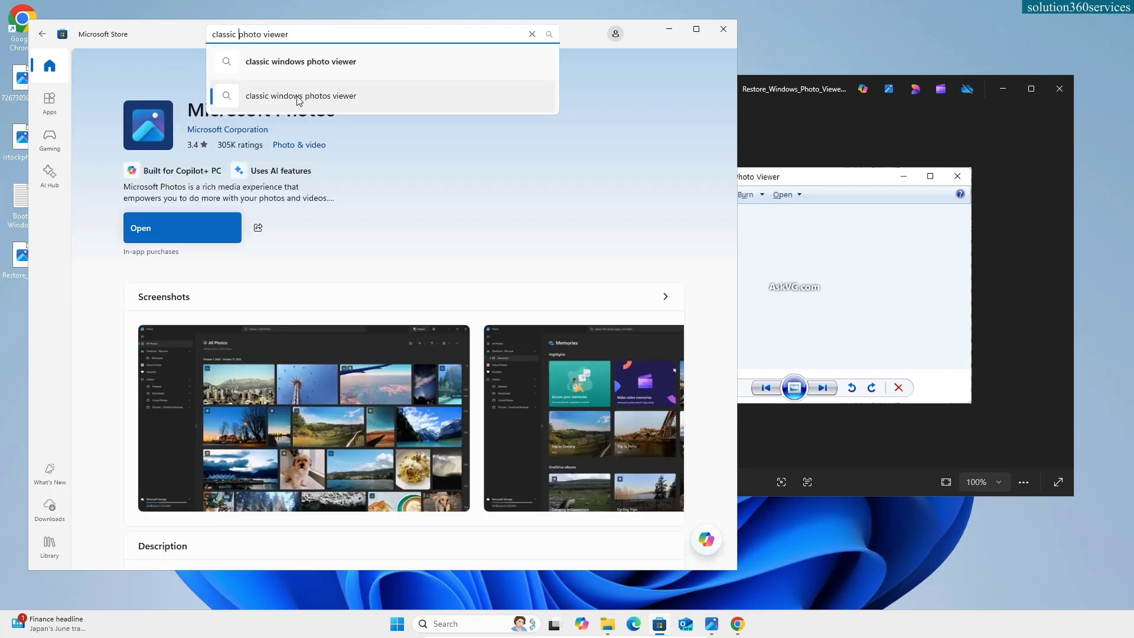
pyautogui.press('Return')
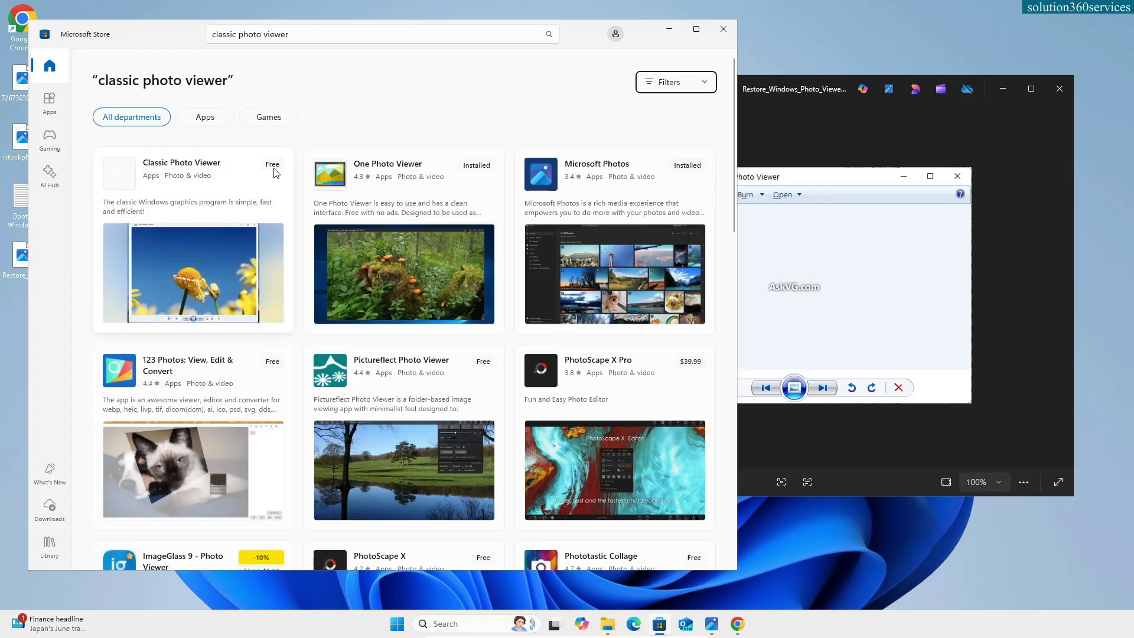
# Open the Classic Photo Viewer listing by KS.STUDIO, preview its first screenshot, and install the app.
pyautogui.moveTo(274, 172)
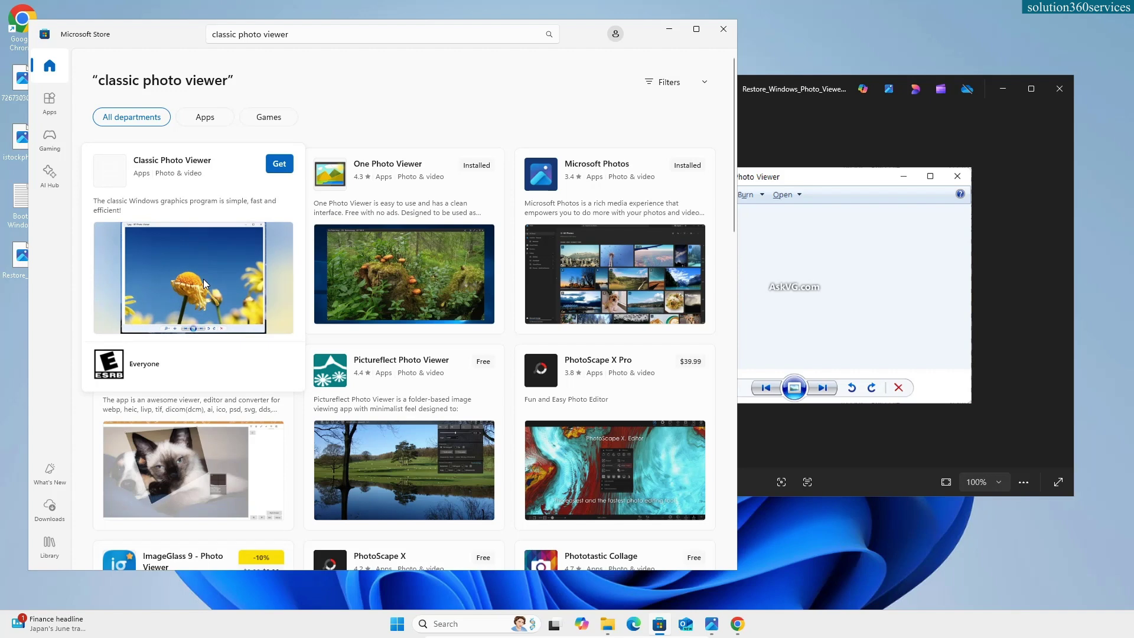
pyautogui.click(160, 164)
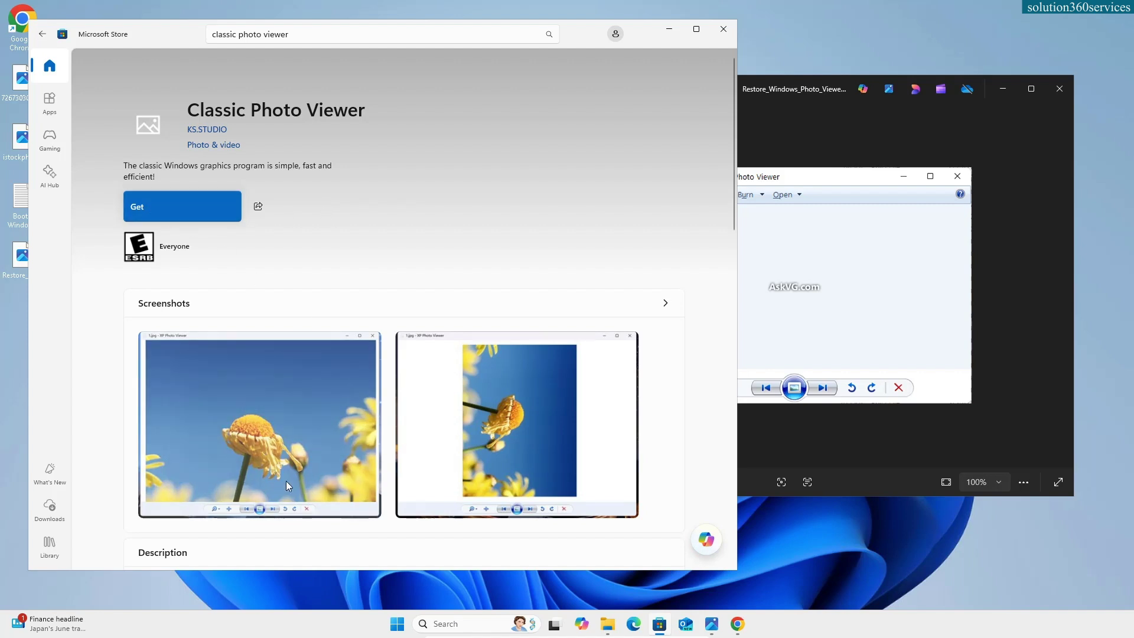
pyautogui.click(309, 404)
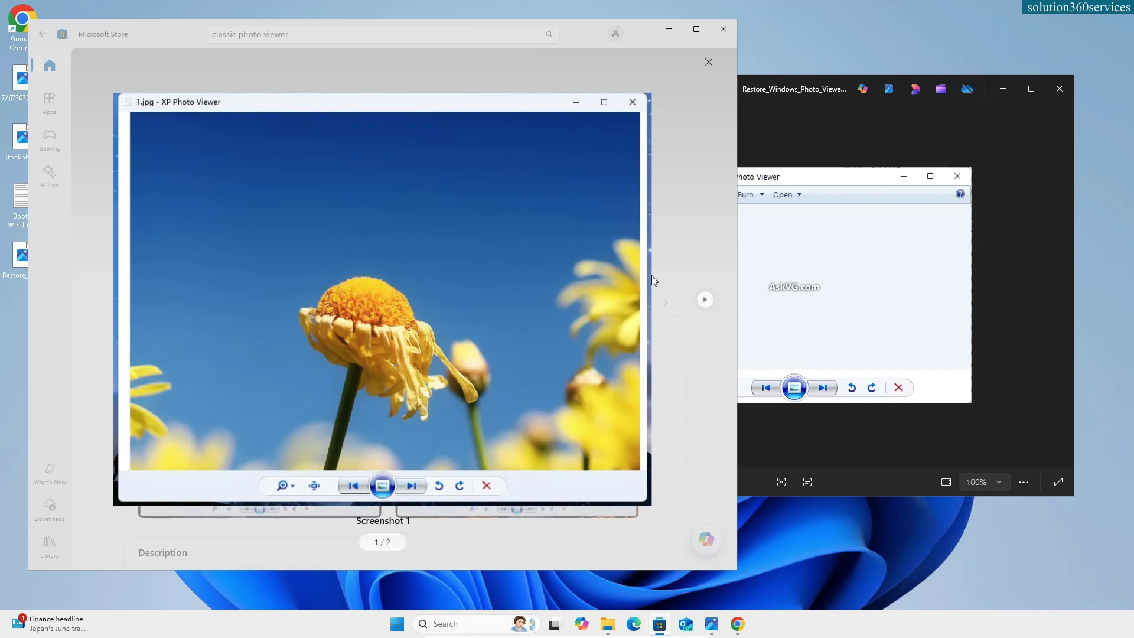
pyautogui.click(48, 34)
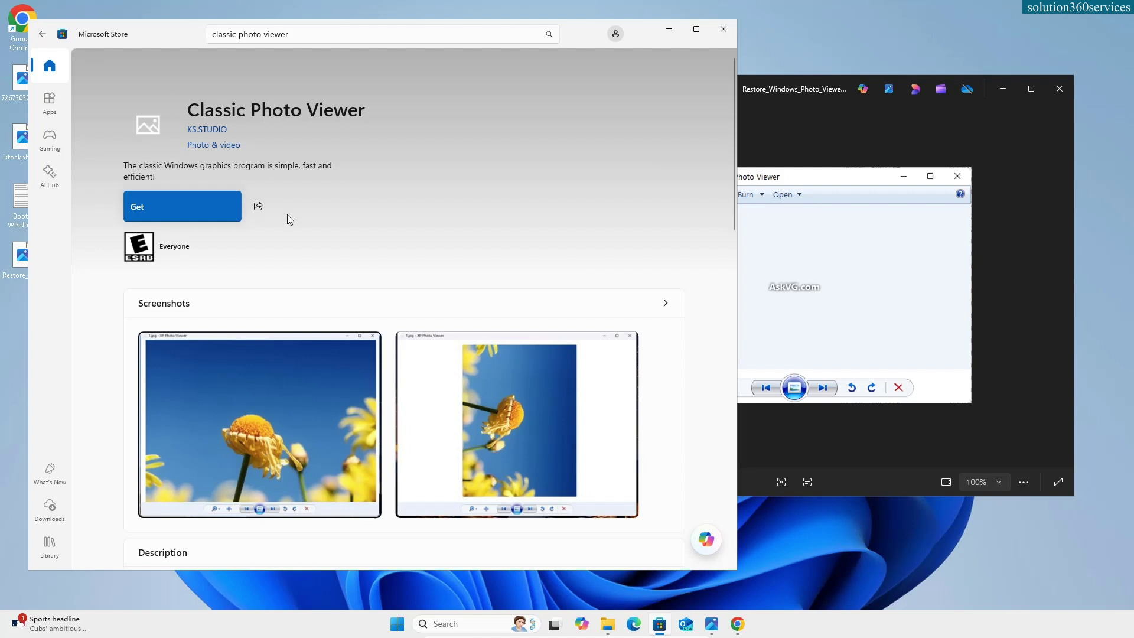
pyautogui.click(163, 211)
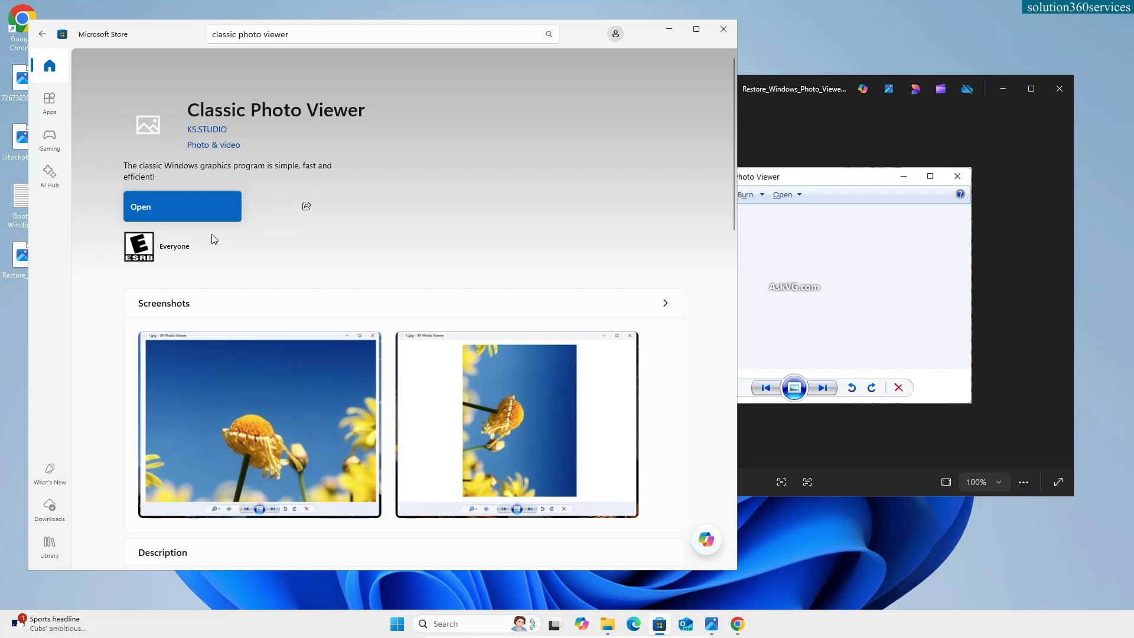
# Launch the installed Classic Photo Viewer and load the istockphoto image from the desktop into it.
pyautogui.click(177, 211)
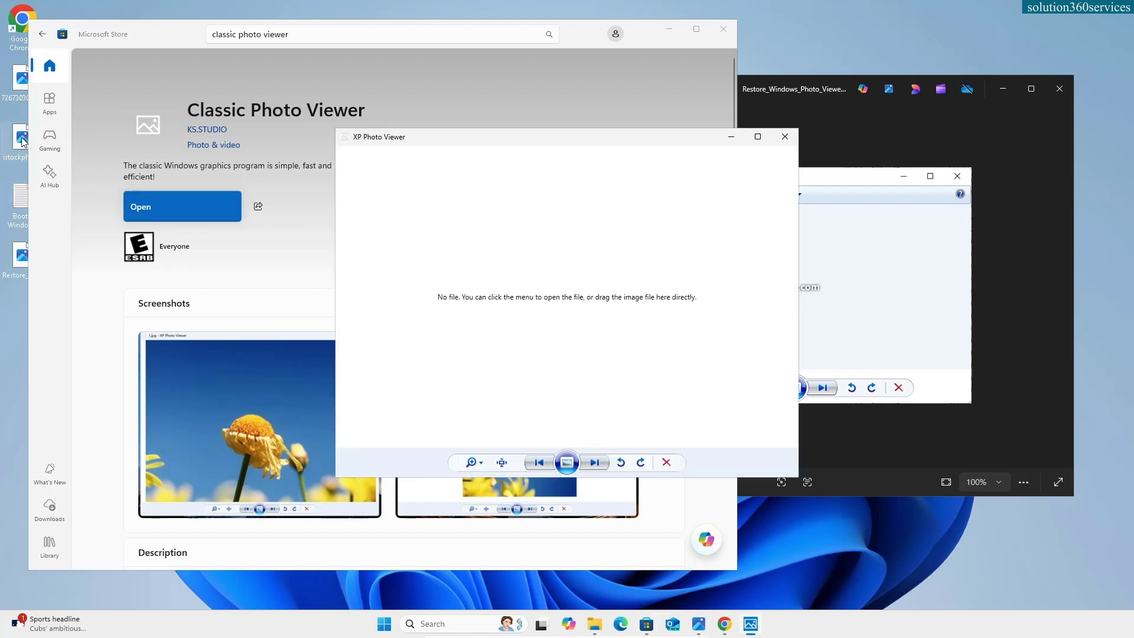
pyautogui.moveTo(17, 157); pyautogui.dragTo(579, 331)
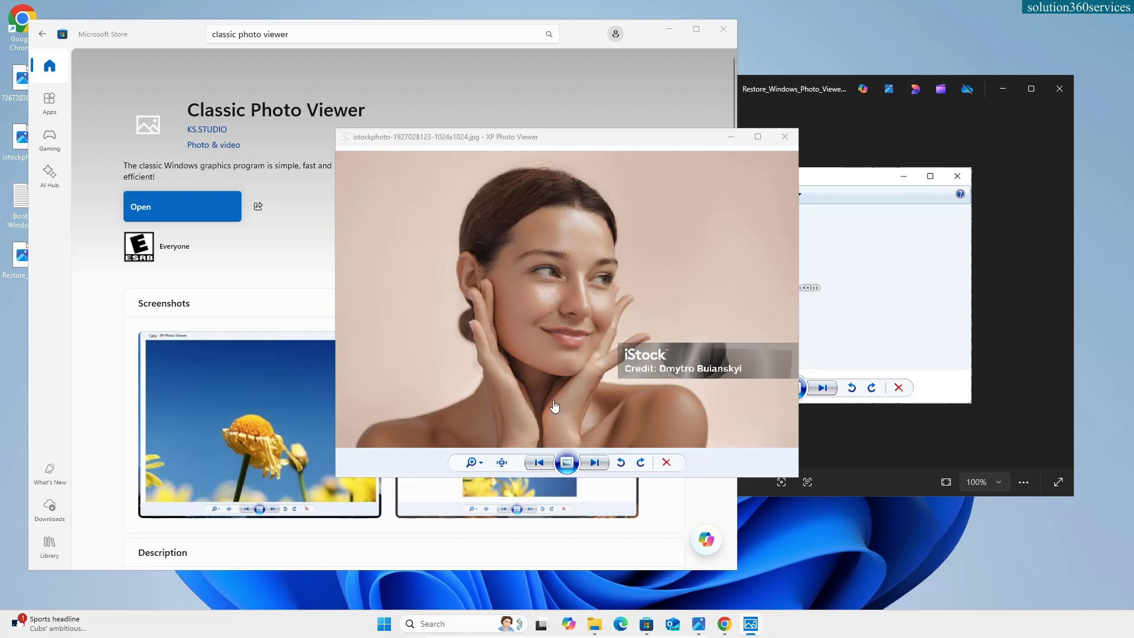
pyautogui.click(389, 144)
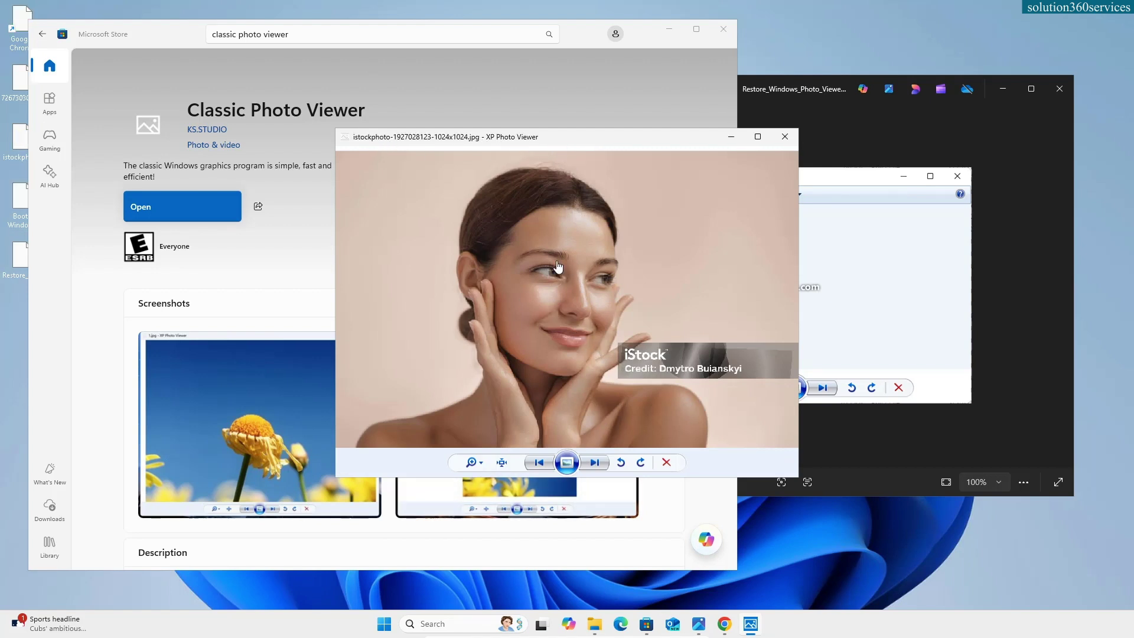
# Compare the Restore_Windows_Photo_Viewer reference image with the XP Photo Viewer window, and close the reference image.
pyautogui.click(932, 245)
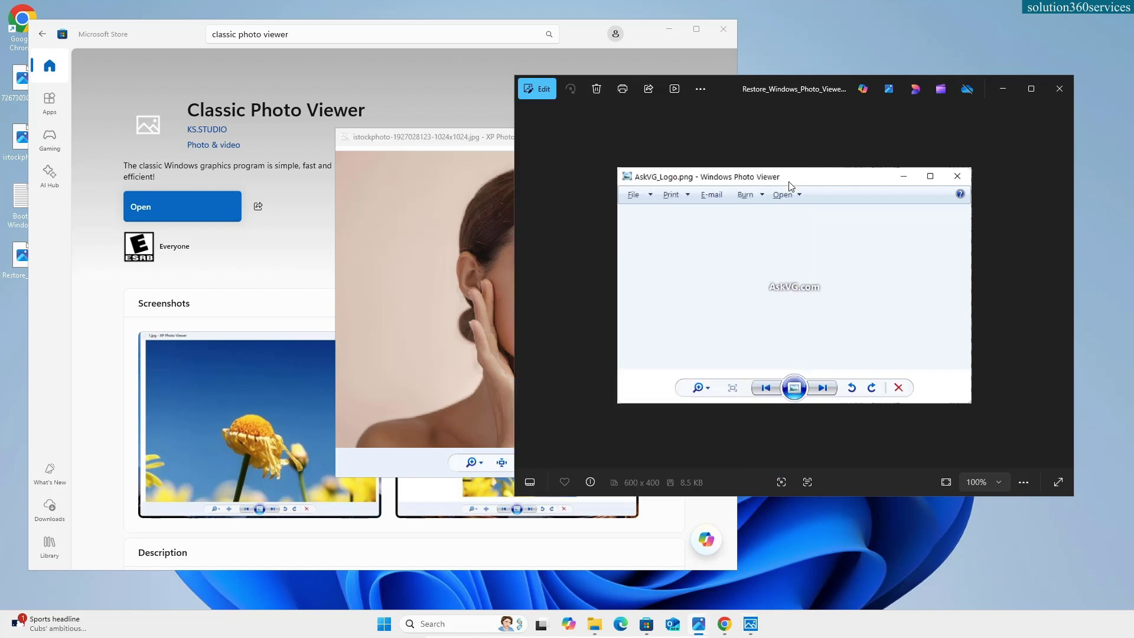
pyautogui.scroll(1, 793, 258)
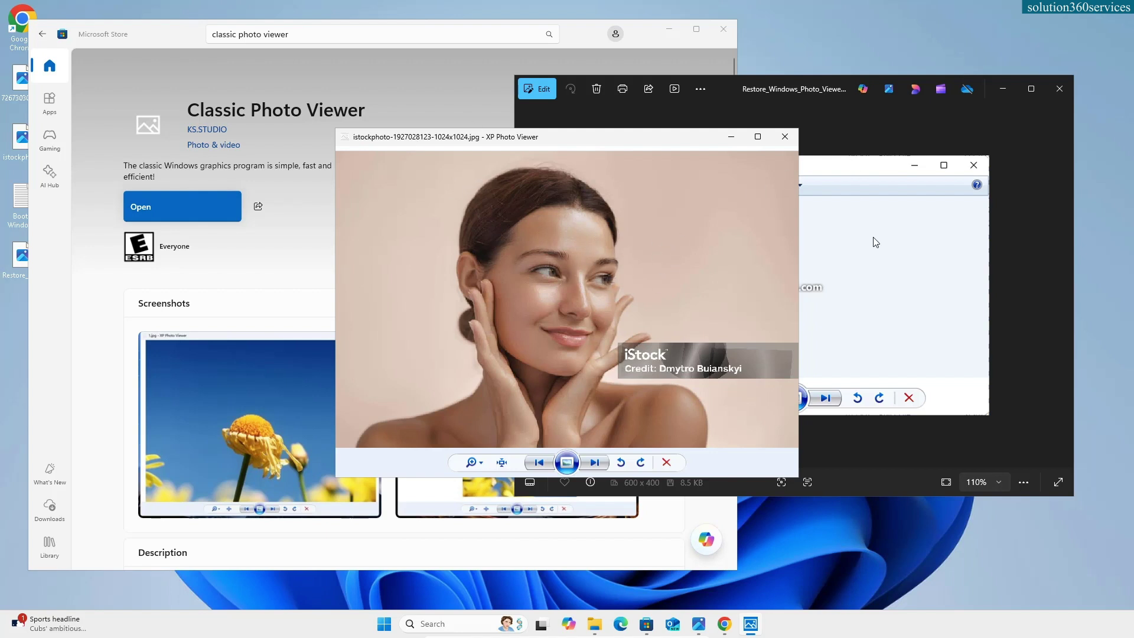
pyautogui.click(702, 112)
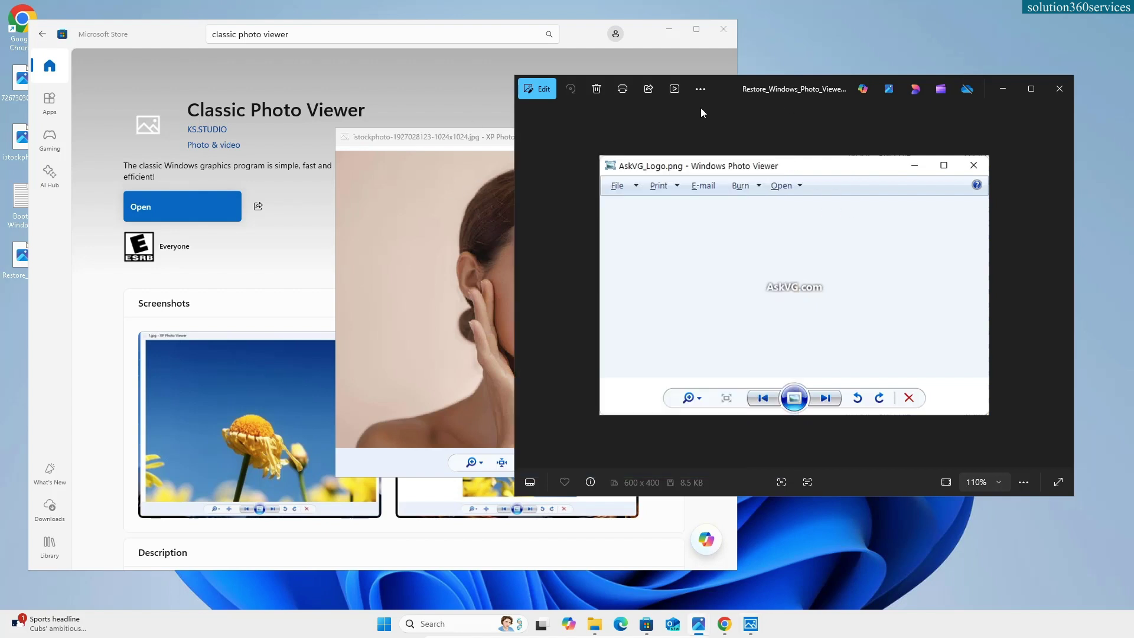
pyautogui.click(1059, 89)
# Shift the XP Photo Viewer window slightly aside and minimize Microsoft Store to uncover the desktop files.
pyautogui.moveTo(572, 138); pyautogui.dragTo(653, 125)
pyautogui.click(16, 84)
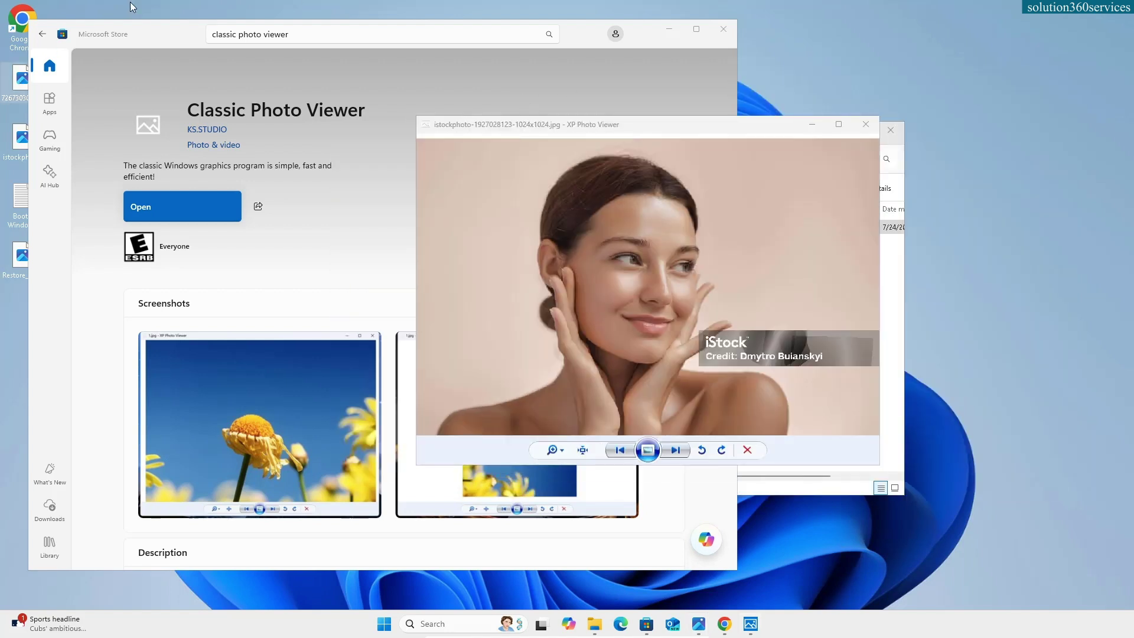
pyautogui.click(677, 24)
pyautogui.click(669, 28)
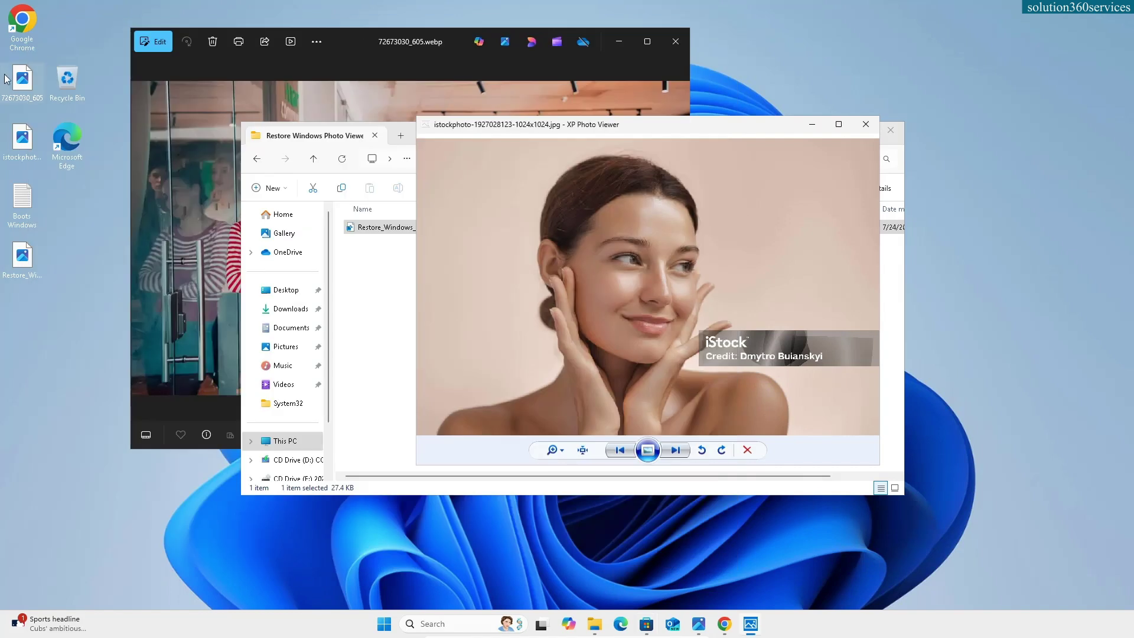
# Open the 72673030_605 image from the desktop to check its default viewer, and close the new window.
pyautogui.click(32, 84)
pyautogui.doubleClick(26, 82)
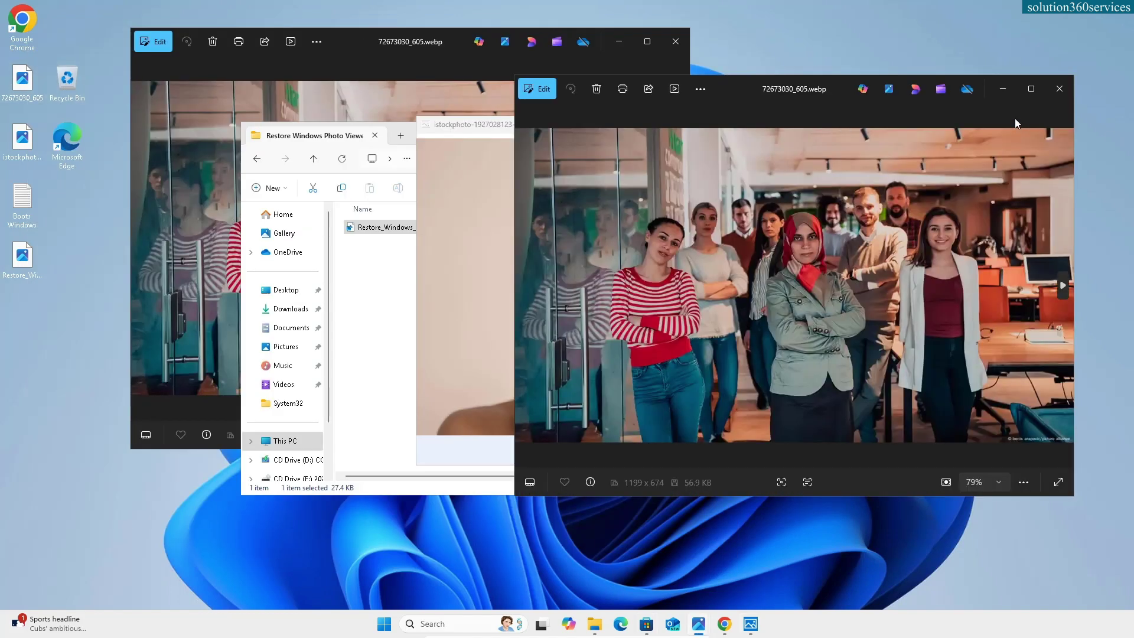
pyautogui.click(1059, 89)
# Close the Restore Windows Photo Viewer folder window and reposition the XP Photo Viewer window over the desktop.
pyautogui.moveTo(540, 127); pyautogui.dragTo(775, 80)
pyautogui.click(439, 140)
pyautogui.moveTo(454, 143); pyautogui.dragTo(278, 209)
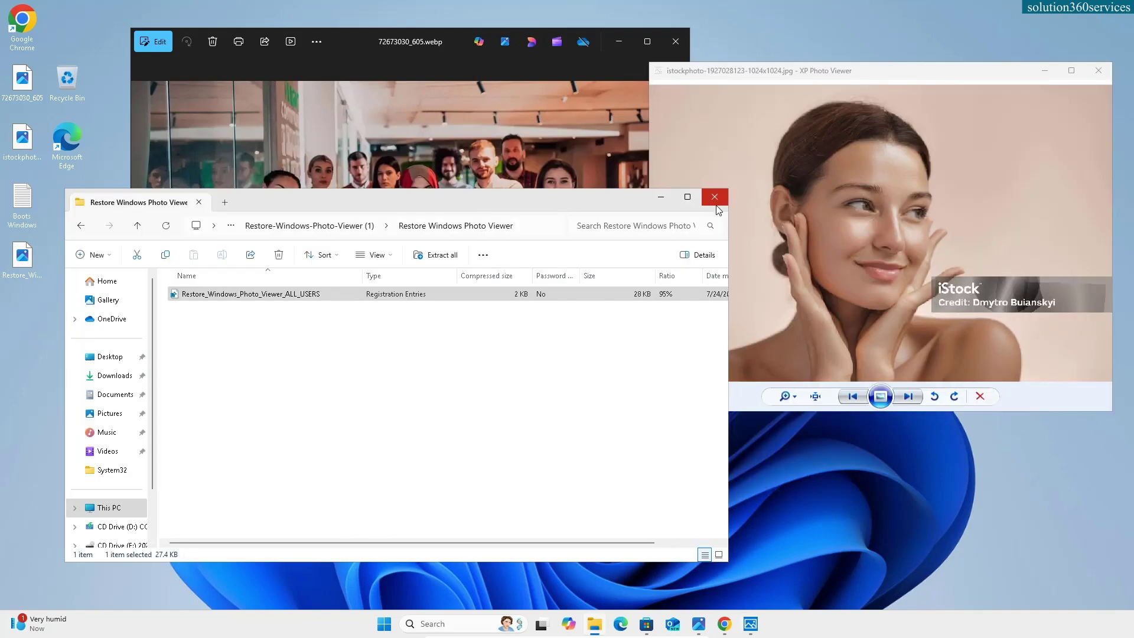
pyautogui.click(715, 197)
pyautogui.moveTo(743, 77); pyautogui.dragTo(520, 138)
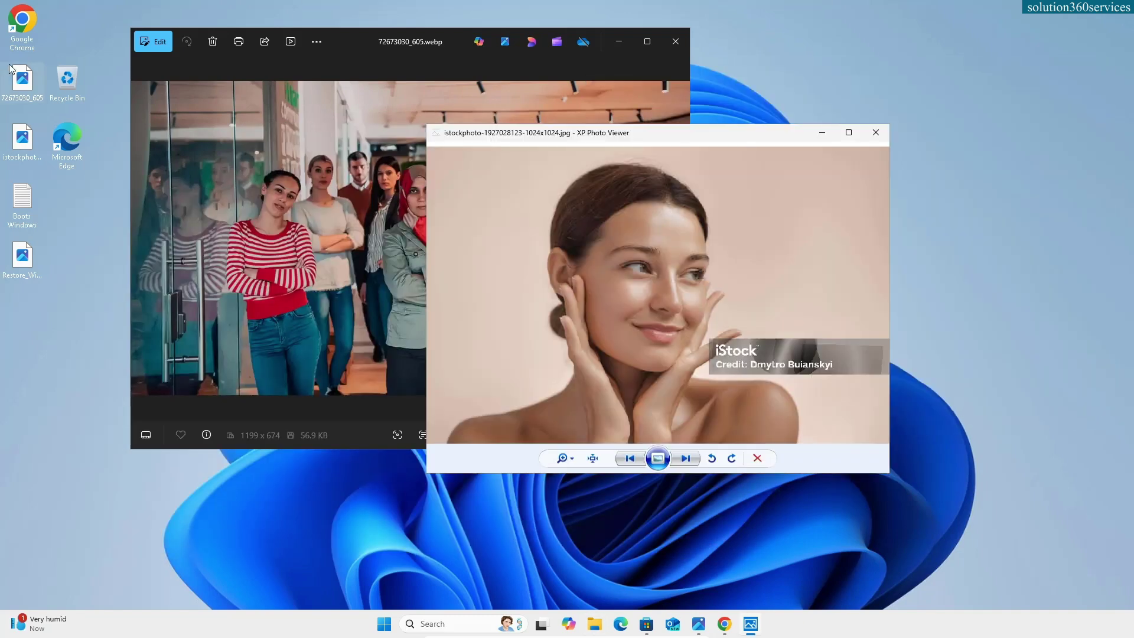
# Open the 72673030_605 image with Windows Photo Viewer and make it the app always used for .webp files.
pyautogui.rightClick(24, 88)
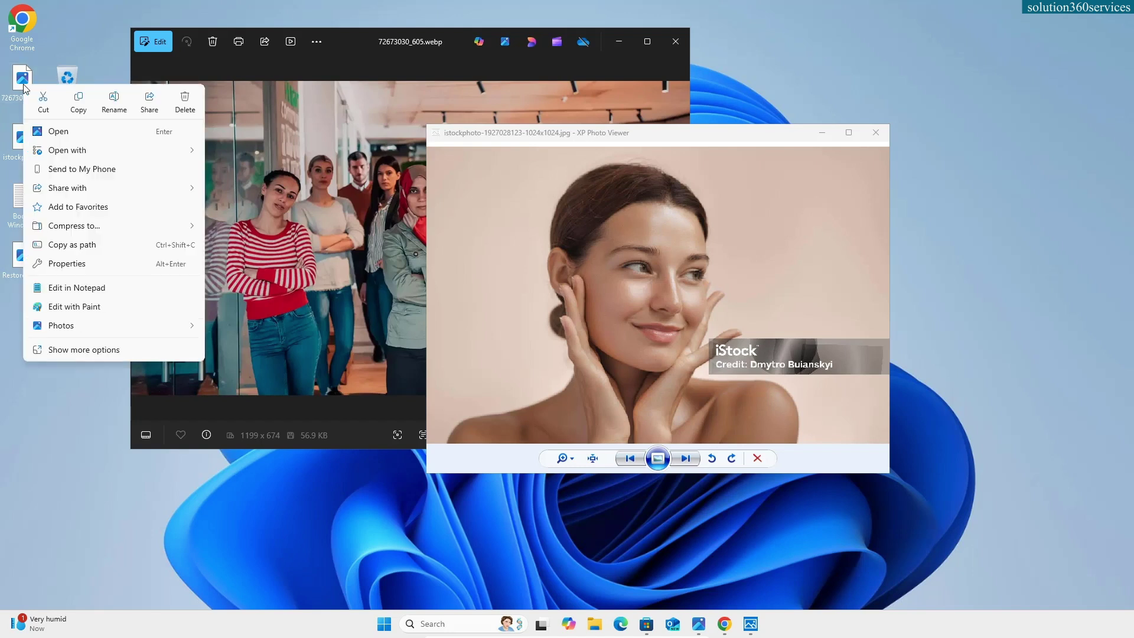
pyautogui.moveTo(88, 158)
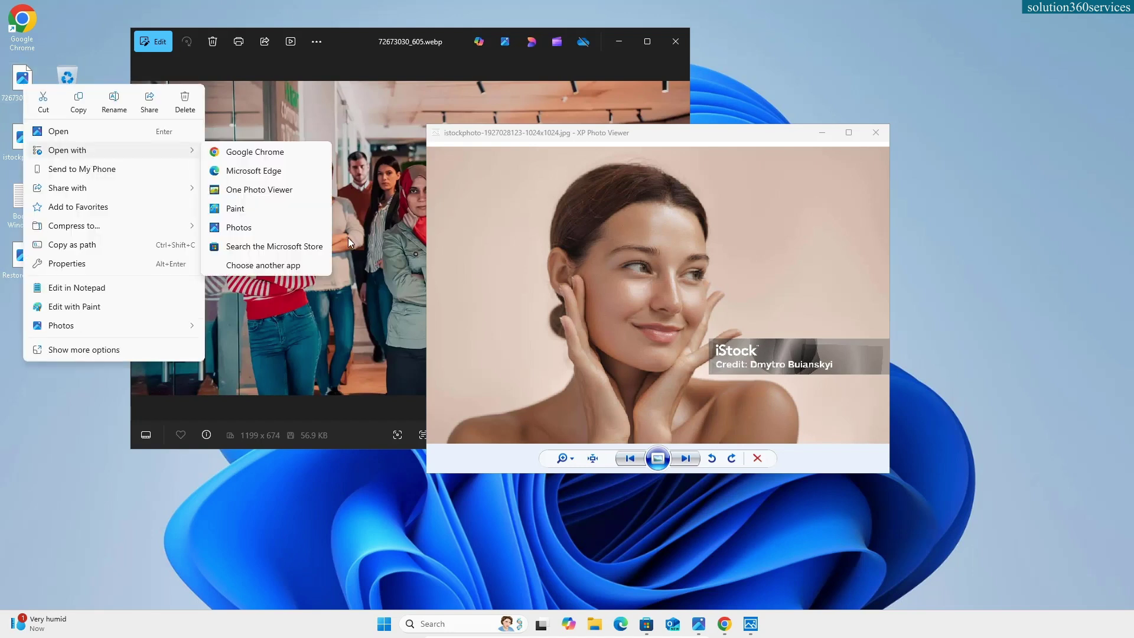
pyautogui.click(284, 269)
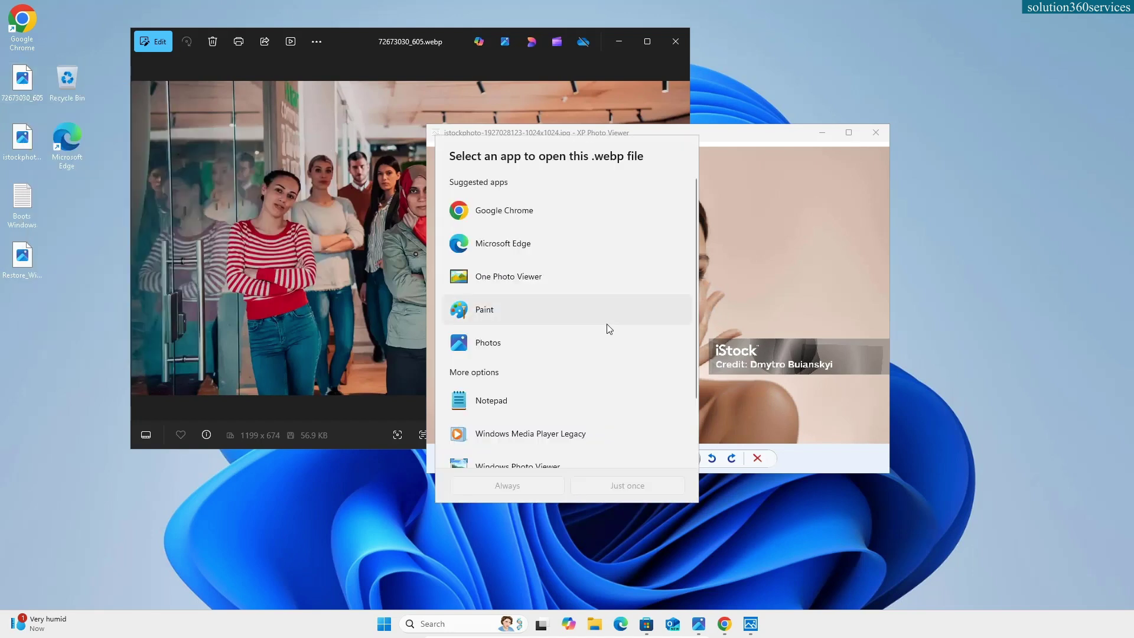
pyautogui.scroll(-3, 610, 328)
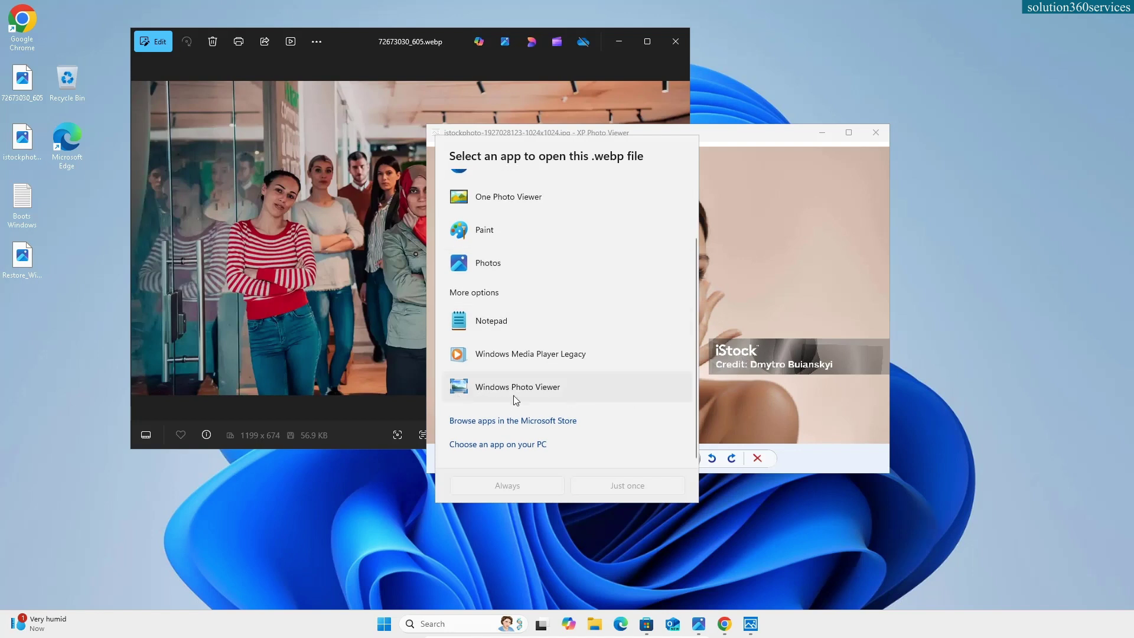
pyautogui.click(612, 391)
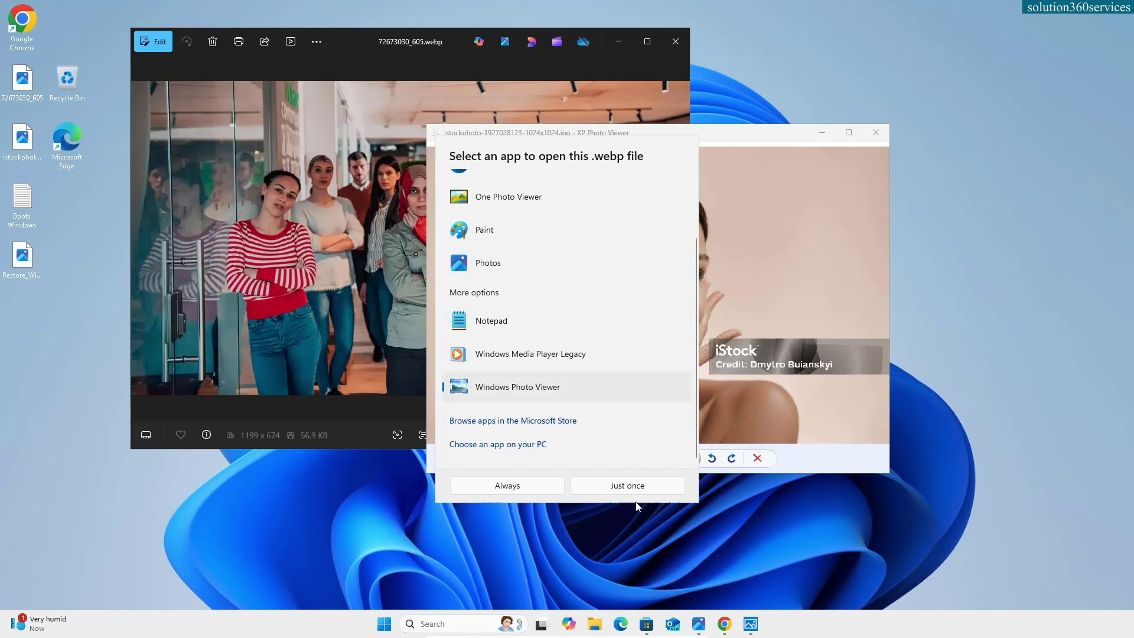
pyautogui.click(507, 485)
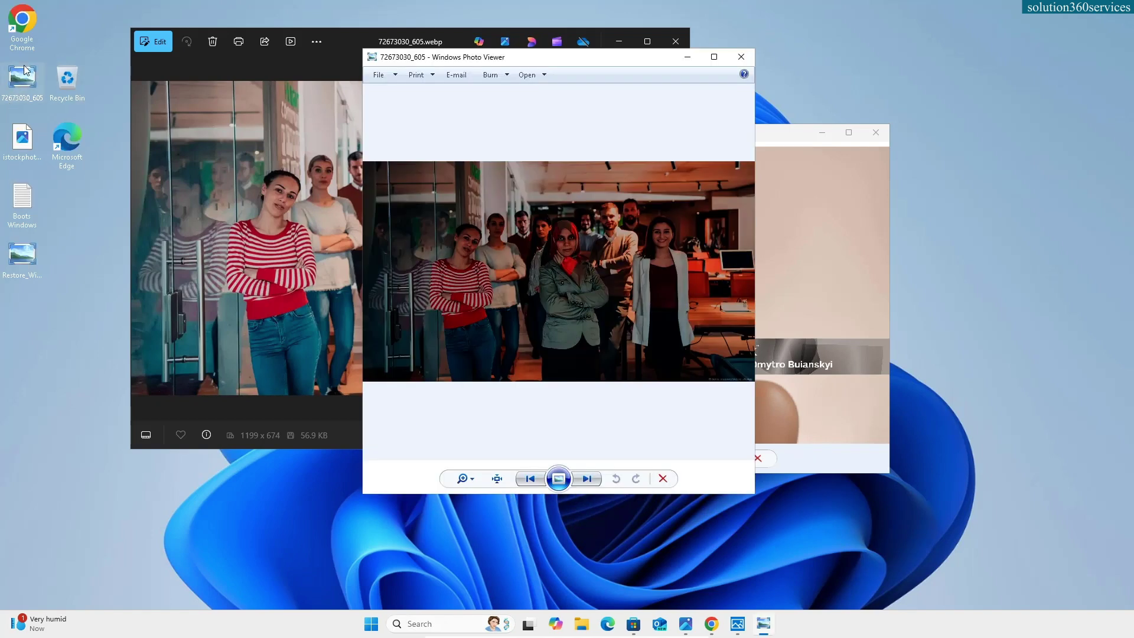
# Move the Windows Photo Viewer window off the XP Photo Viewer image and compare it with the Photos and XP Photo Viewer windows.
pyautogui.moveTo(571, 60); pyautogui.dragTo(409, 127)
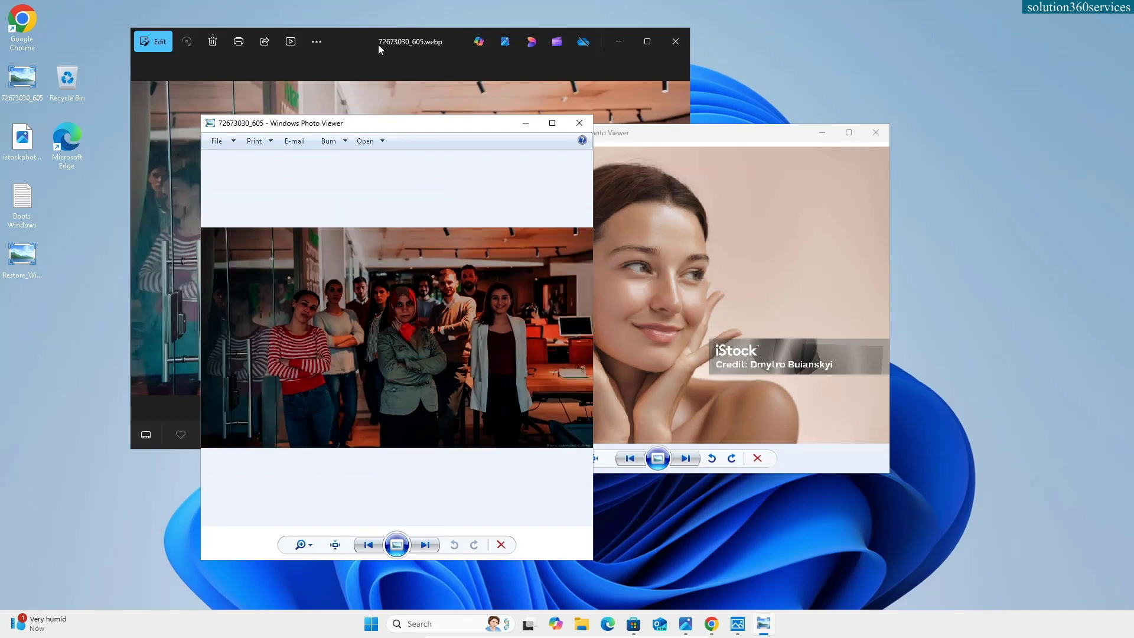
pyautogui.click(378, 44)
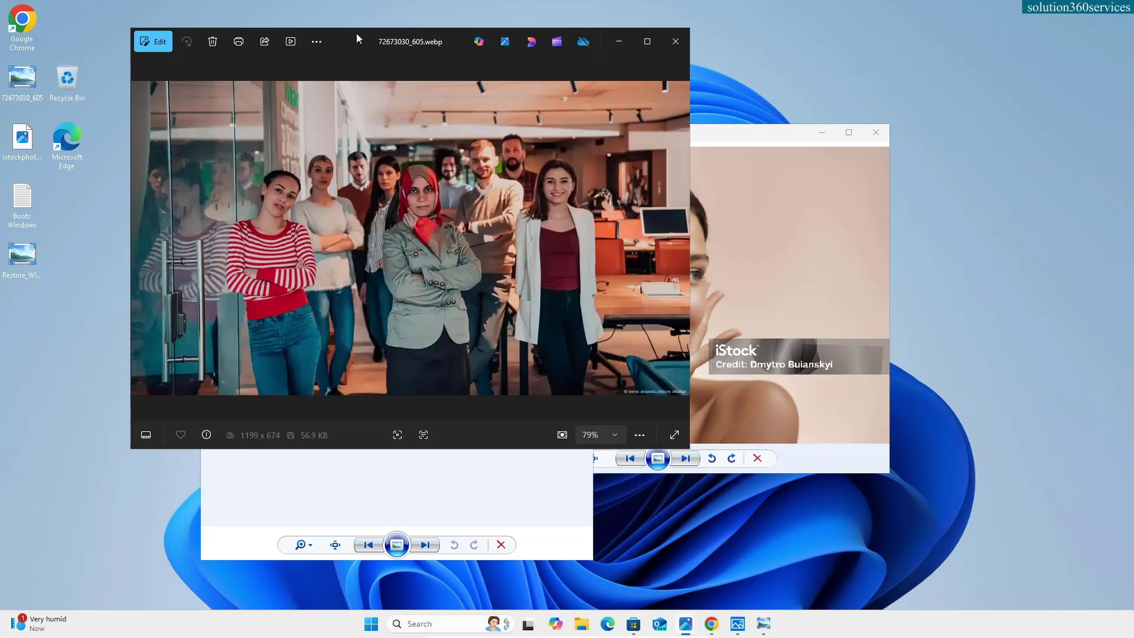
pyautogui.click(496, 476)
pyautogui.click(868, 247)
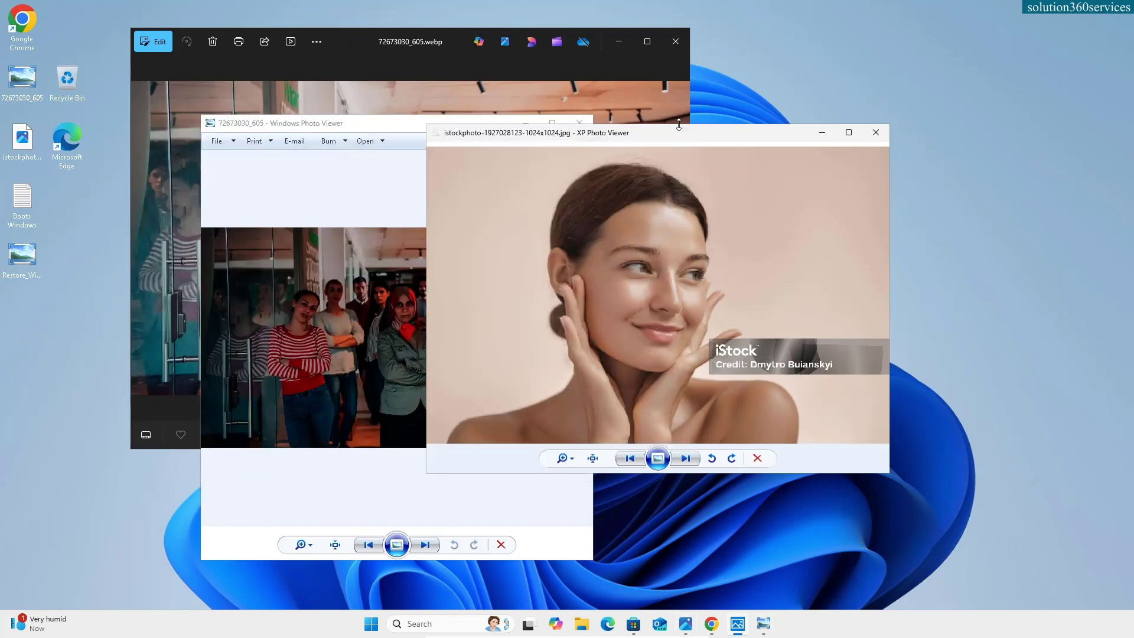
# Arrange the Windows Photo Viewer and XP Photo Viewer windows side by side and compare the two viewers.
pyautogui.moveTo(679, 125); pyautogui.dragTo(846, 112)
pyautogui.moveTo(446, 132); pyautogui.dragTo(416, 131)
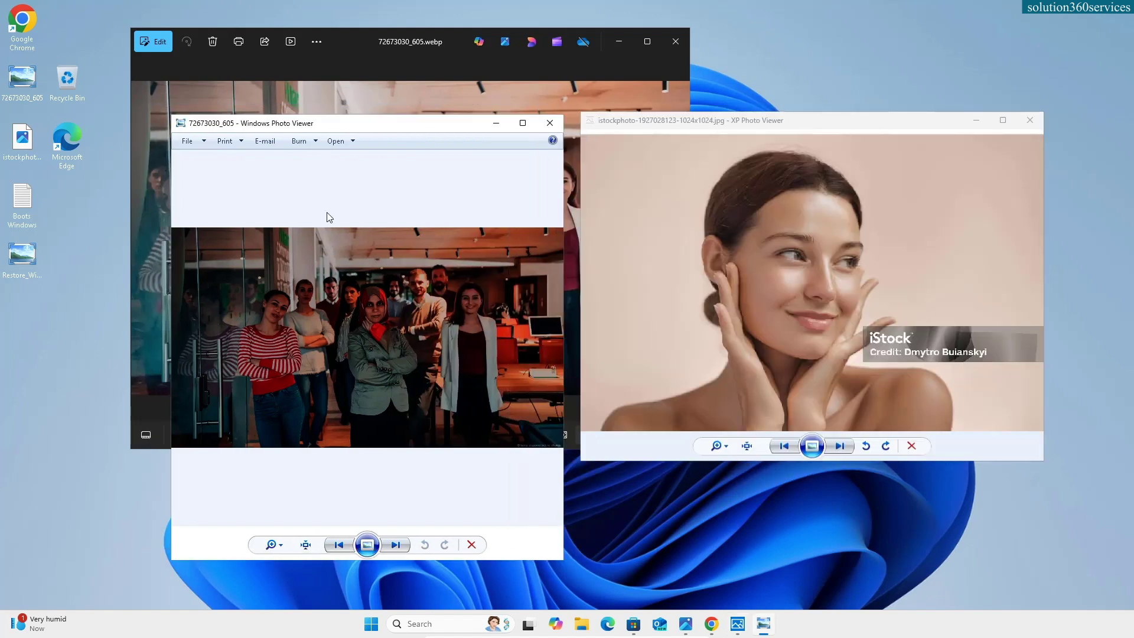
pyautogui.click(783, 218)
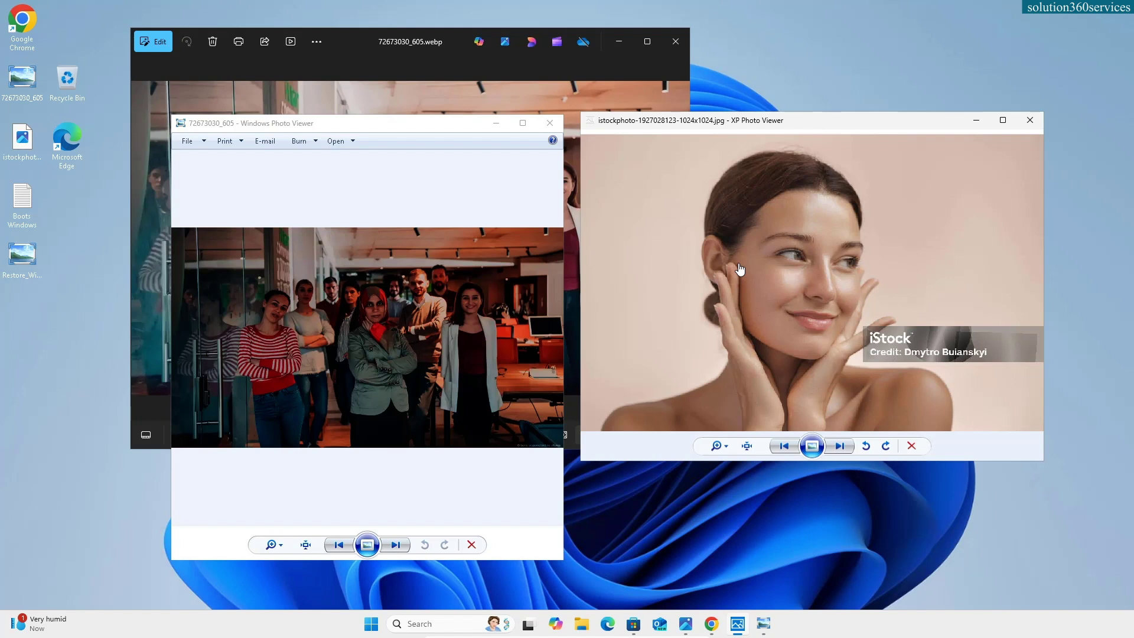
pyautogui.moveTo(447, 121); pyautogui.dragTo(439, 119)
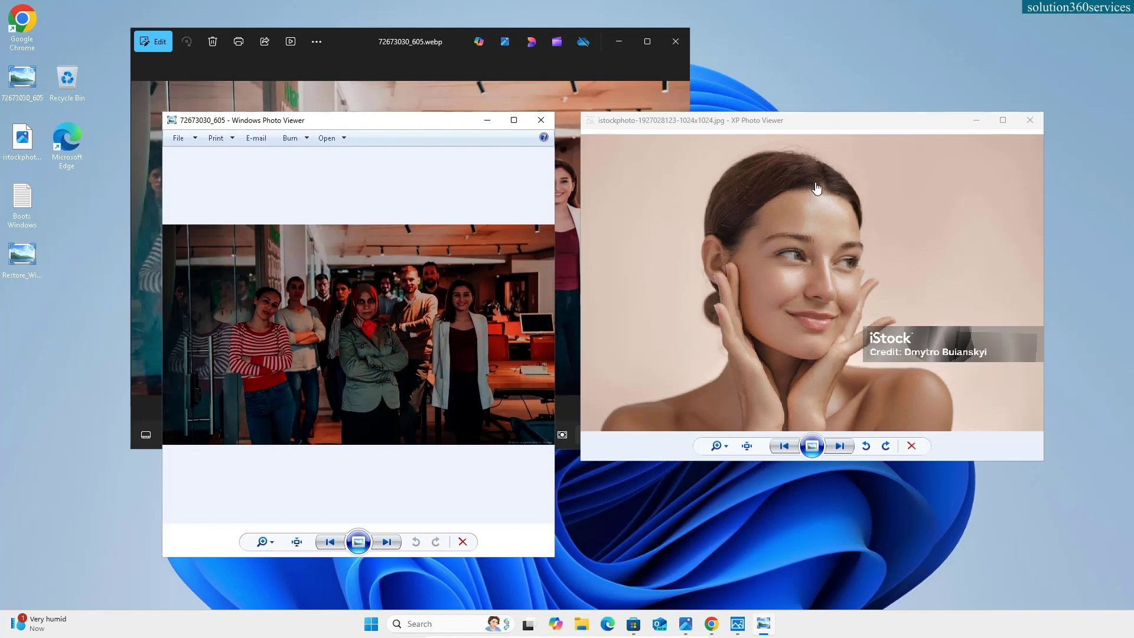
pyautogui.click(771, 123)
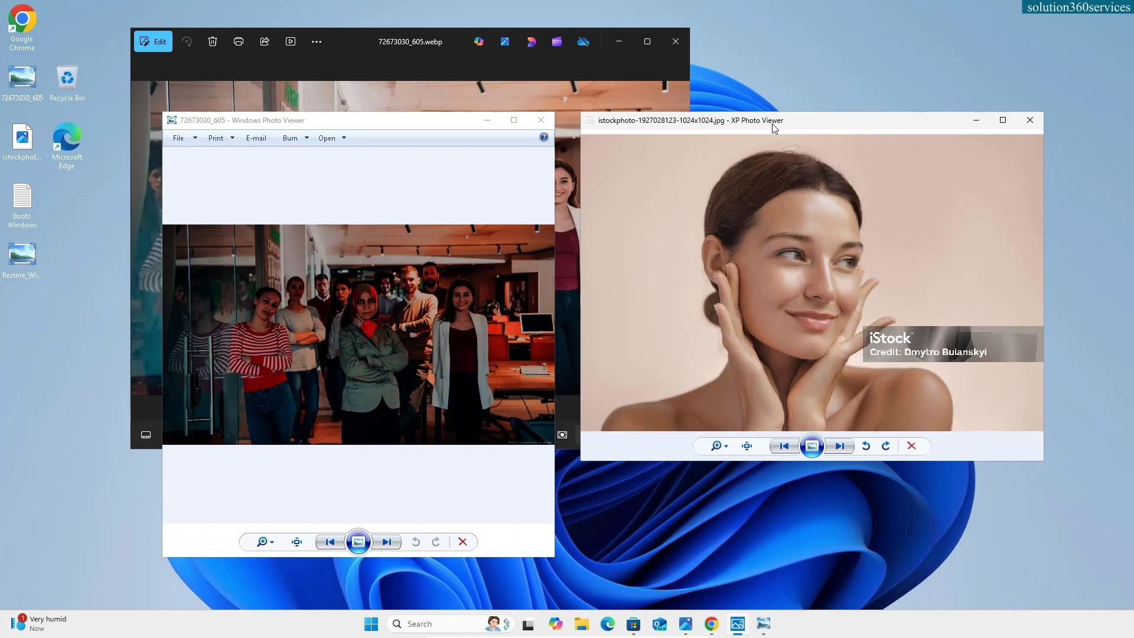